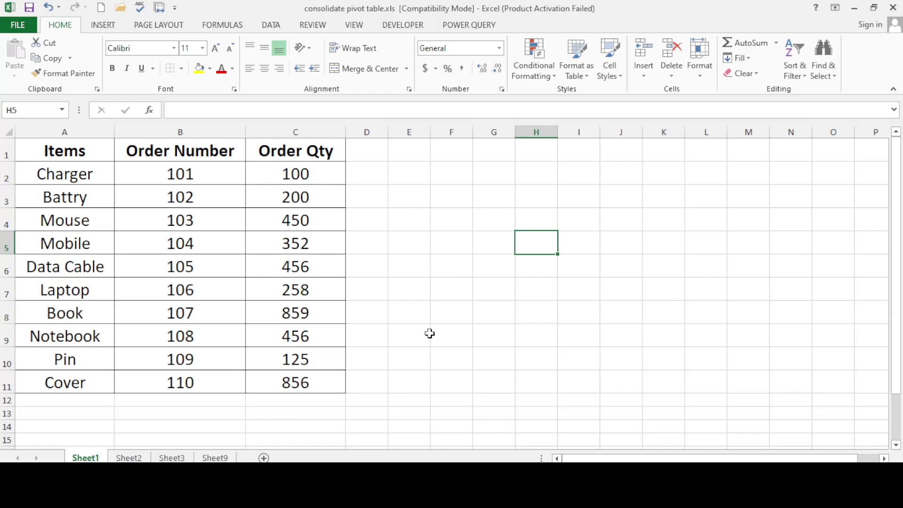
# Step: Look over the order tables on Sheet2, Sheet3 and Sheet1, checking Sheet1's Items header and values
pyautogui.click(428, 334)
pyautogui.click(129, 458)
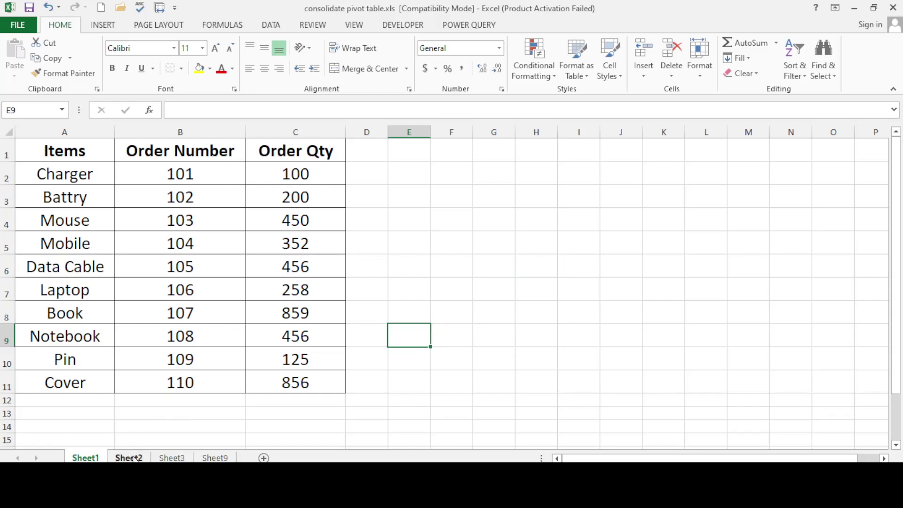
pyautogui.click(168, 458)
pyautogui.click(413, 318)
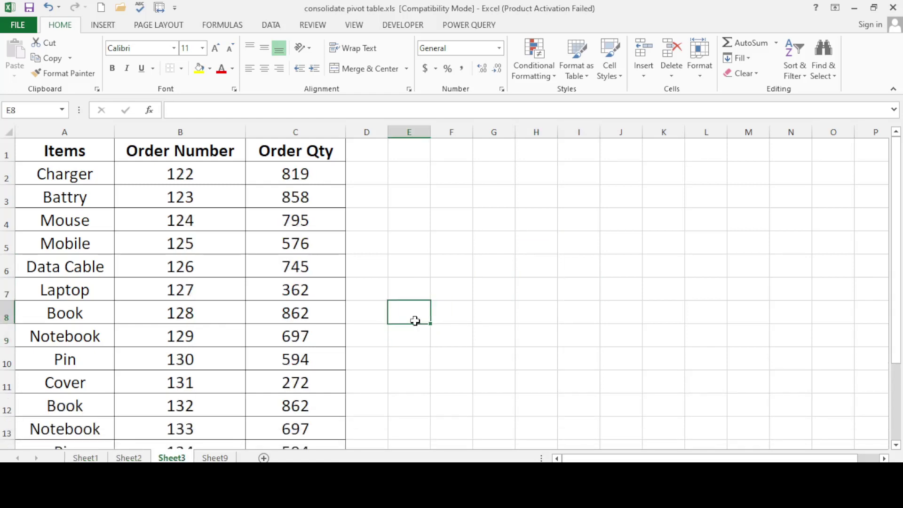
pyautogui.click(91, 457)
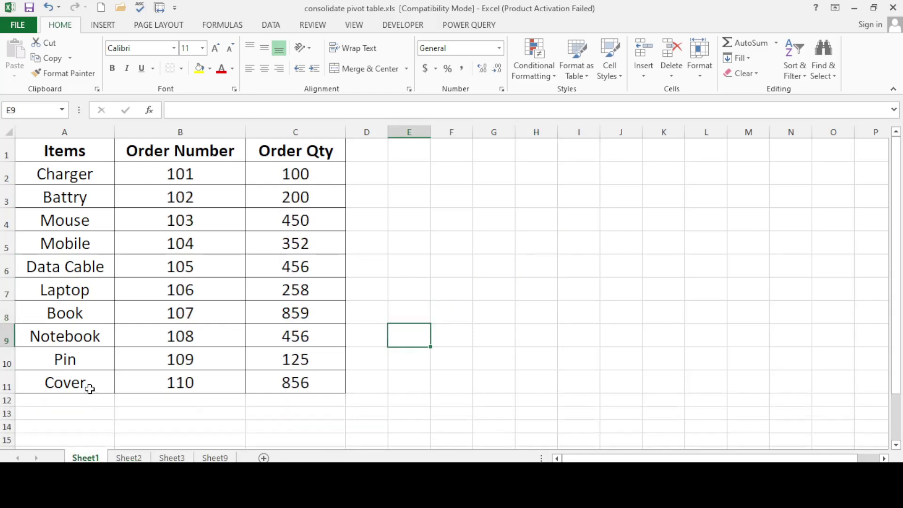
pyautogui.click(70, 159)
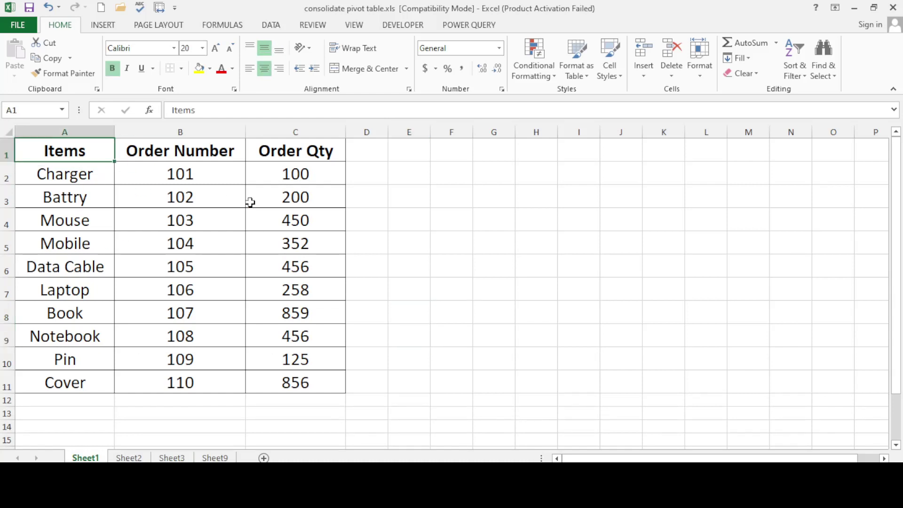
pyautogui.click(257, 200)
pyautogui.click(402, 217)
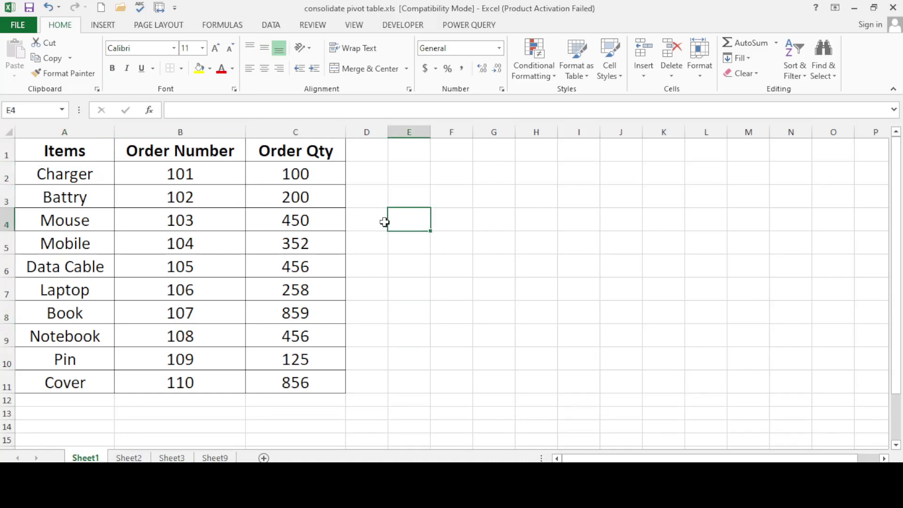
# Step: Examine Sheet2's orders 111–113, then scroll through Sheet3's table from the Charger row
pyautogui.click(132, 457)
pyautogui.click(70, 151)
pyautogui.click(221, 166)
pyautogui.click(226, 221)
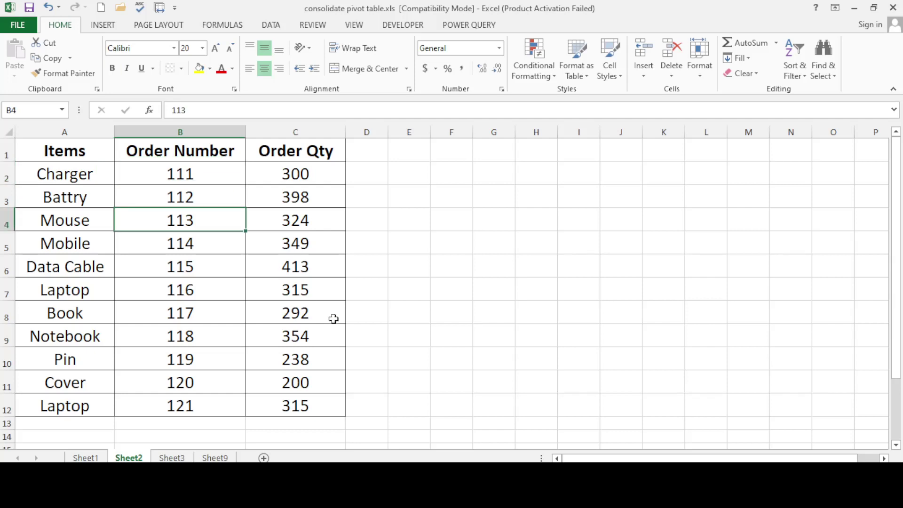
pyautogui.click(353, 331)
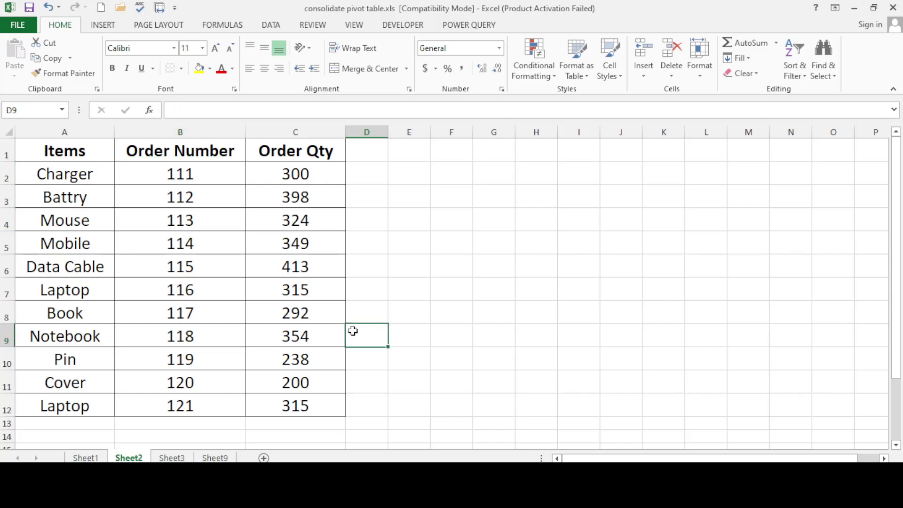
pyautogui.click(171, 457)
pyautogui.click(81, 168)
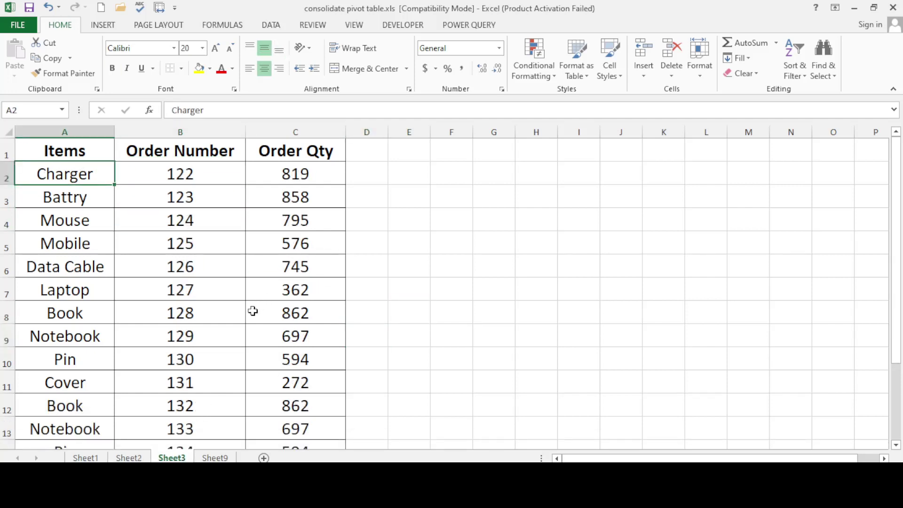
pyautogui.scroll(-3, 252, 311)
pyautogui.scroll(3, 252, 311)
# Step: Flip through Sheet1 to Sheet3 again, scrolling Sheet3's table, and end on Sheet3
pyautogui.click(85, 457)
pyautogui.hotkey('ctrl', 'pagedown')
pyautogui.hotkey('ctrl', 'pagedown')
pyautogui.scroll(-1, 221, 288)
pyautogui.scroll(-1, 203, 306)
pyautogui.scroll(-2, 204, 306)
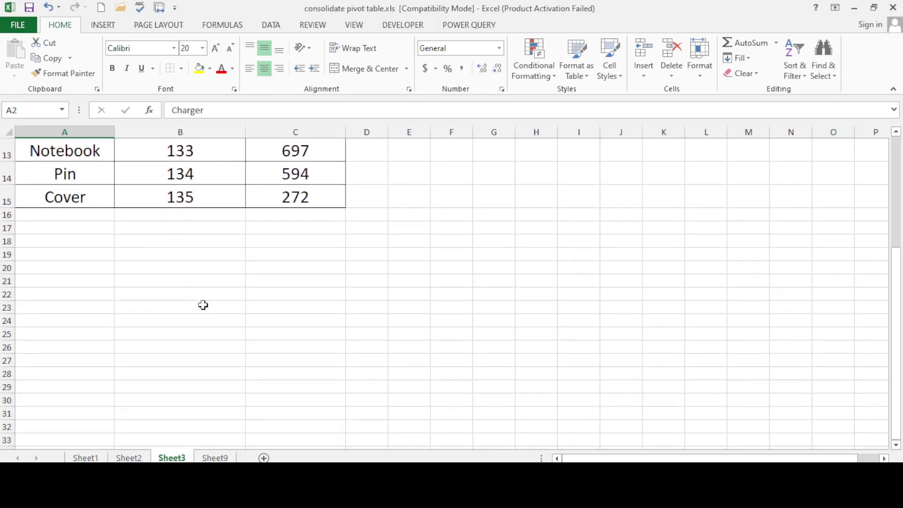
pyautogui.scroll(4, 203, 305)
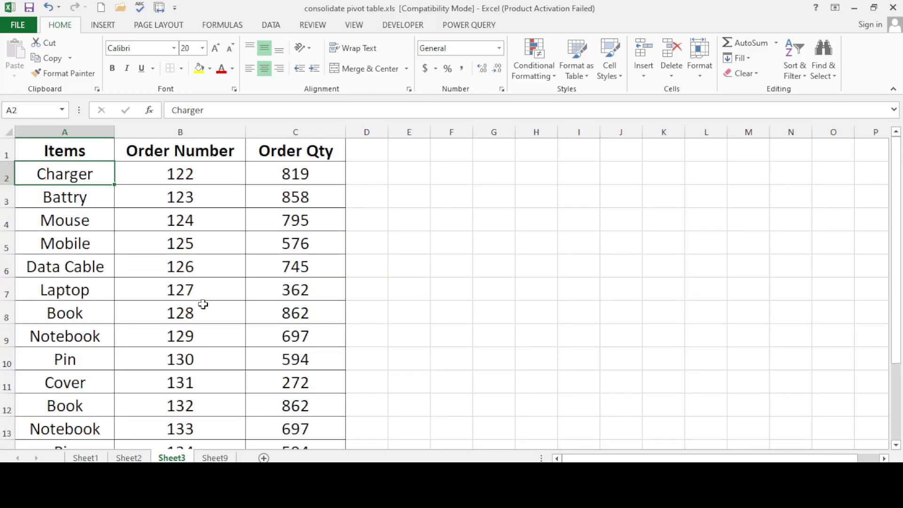
pyautogui.click(89, 457)
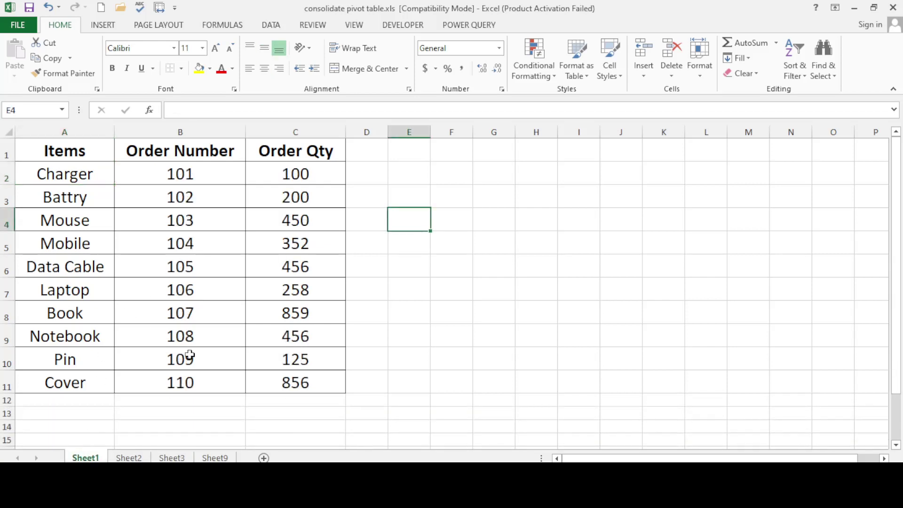
pyautogui.click(134, 457)
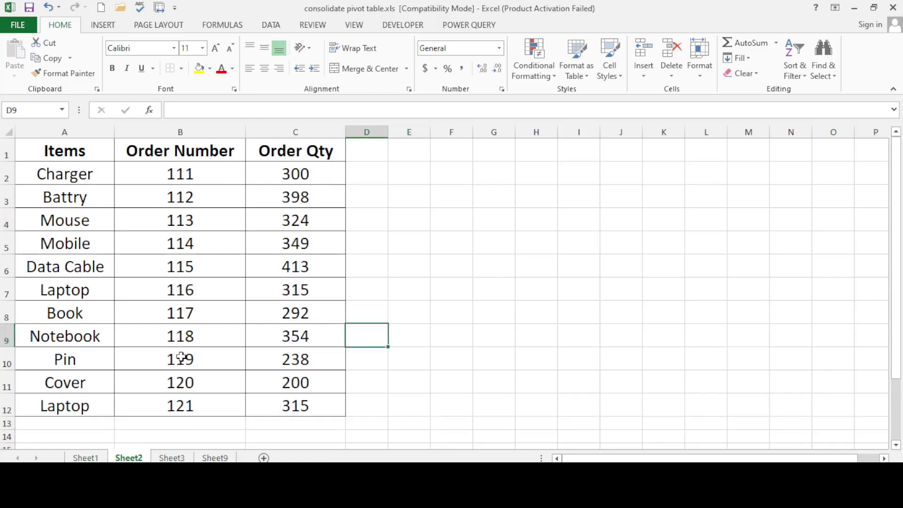
pyautogui.click(171, 457)
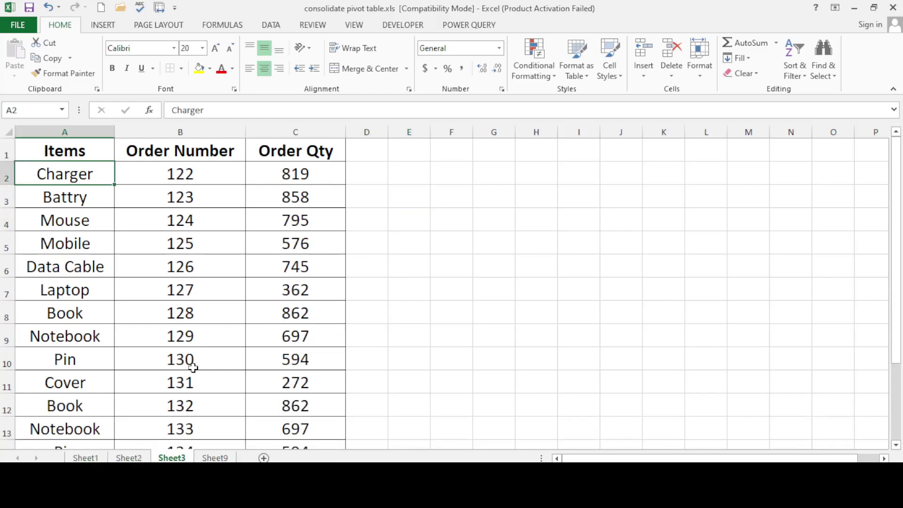
# Step: On Sheet9, move the red 'alt + d +p' note up to around rows 3–5
pyautogui.click(214, 457)
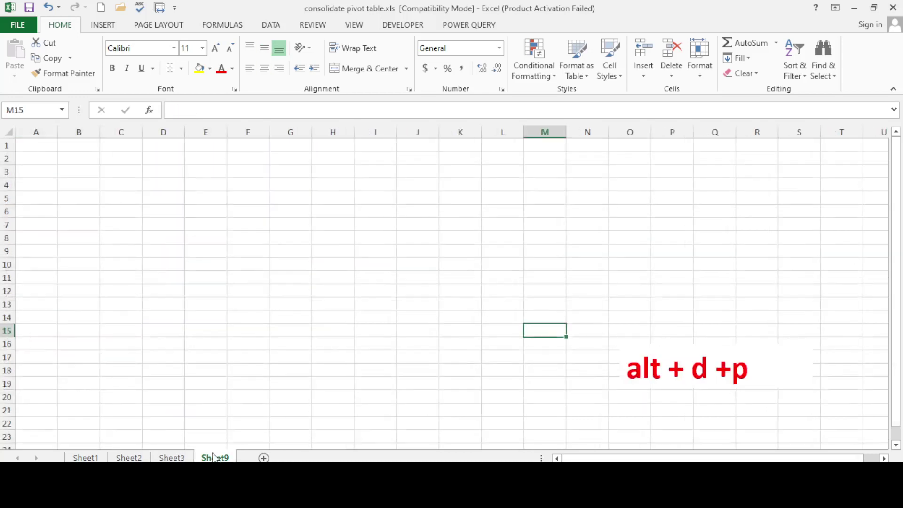
pyautogui.click(238, 263)
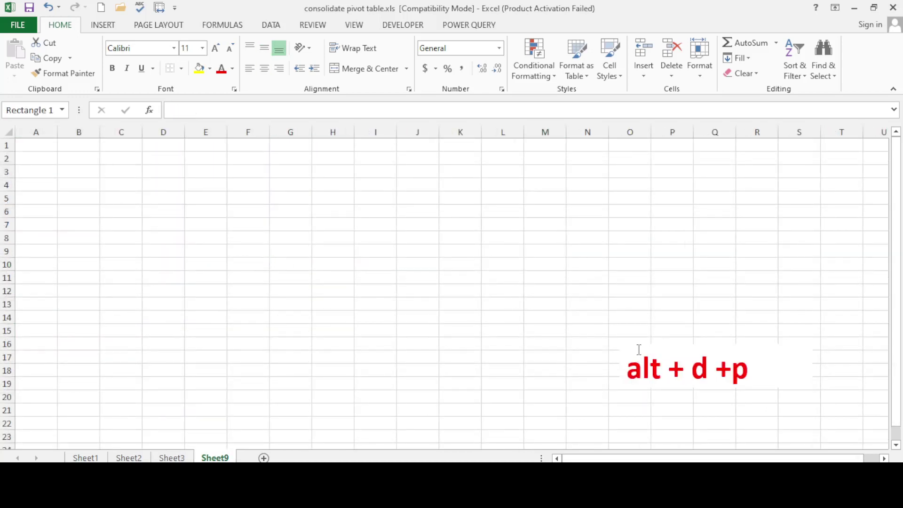
pyautogui.click(676, 346)
pyautogui.moveTo(675, 346)
pyautogui.mouseDown()
pyautogui.moveTo(581, 163)
pyautogui.moveTo(638, 170)
pyautogui.mouseUp()
pyautogui.click(604, 264)
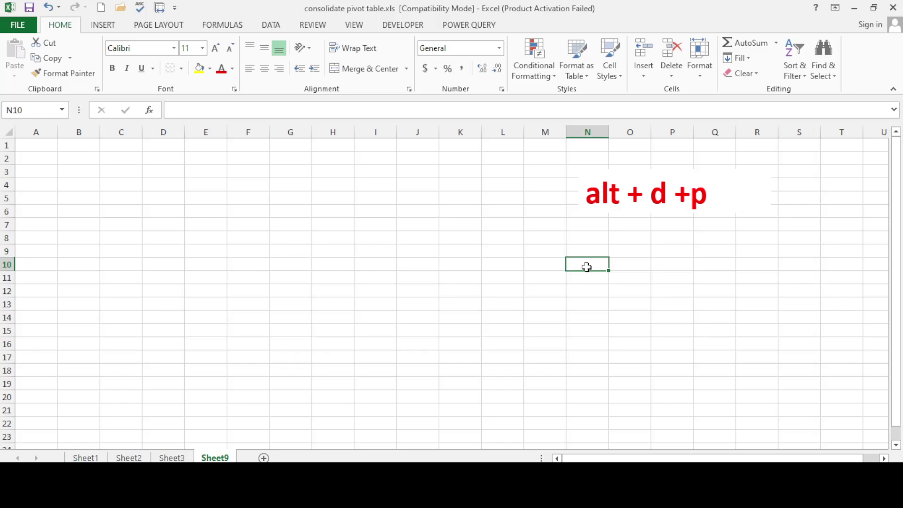
# Step: Select cell A2 on Sheet9 as the pivot location and begin the Alt+D legacy shortcut
pyautogui.click(104, 27)
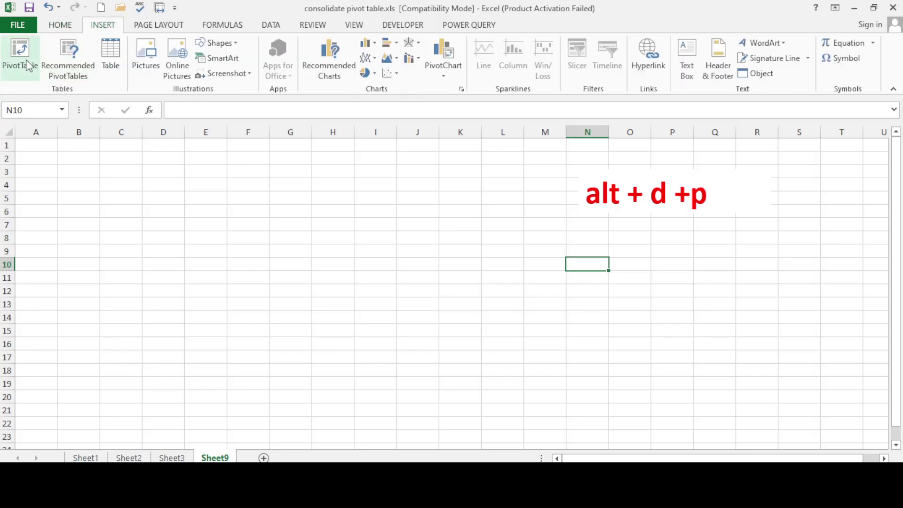
pyautogui.click(60, 26)
pyautogui.click(323, 253)
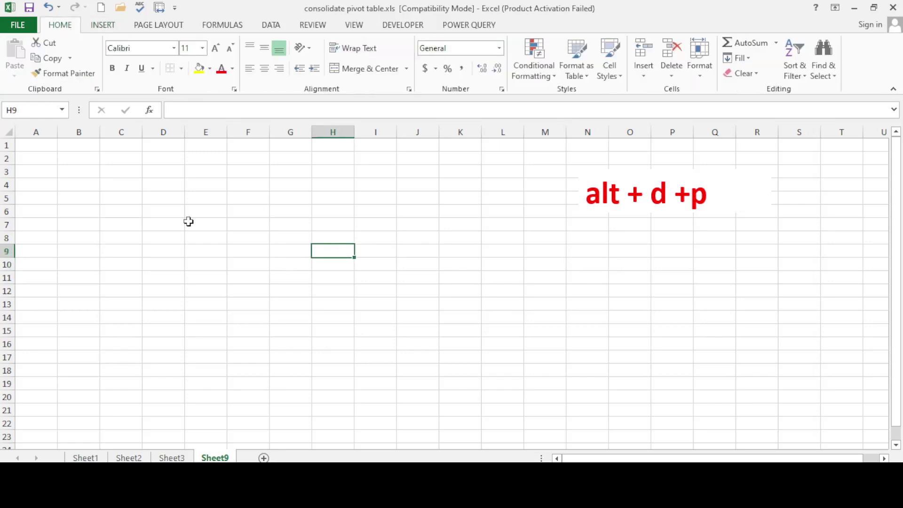
pyautogui.click(53, 156)
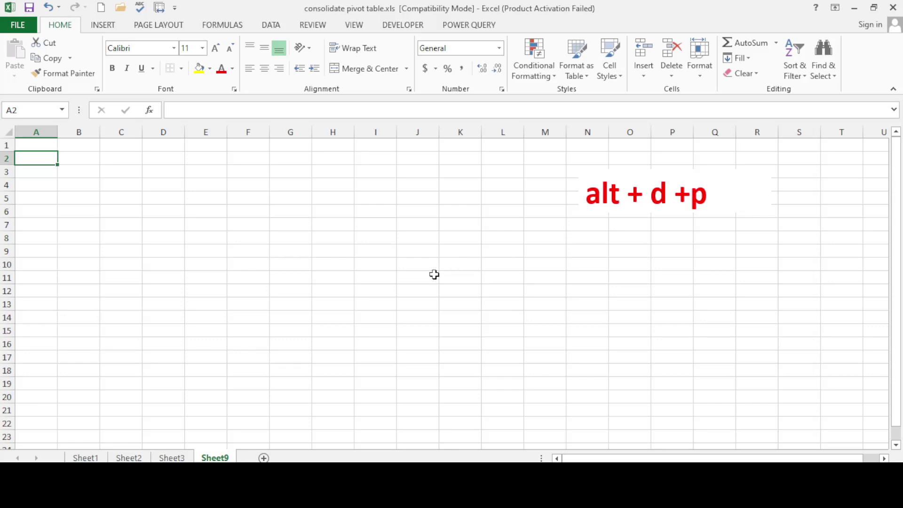
pyautogui.hotkey('alt', 'd')
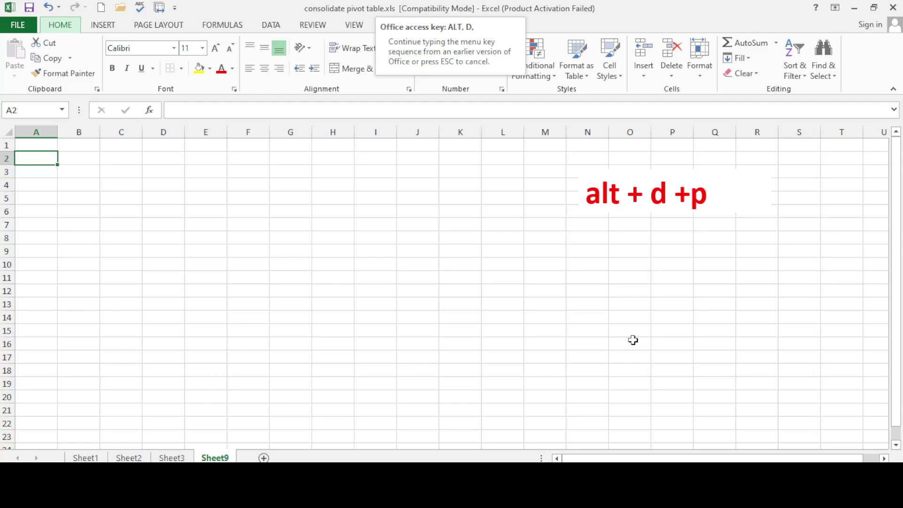
# Step: Launch the PivotTable and PivotChart Wizard, choose Multiple consolidation ranges, and advance to Step 2a
pyautogui.press('p')
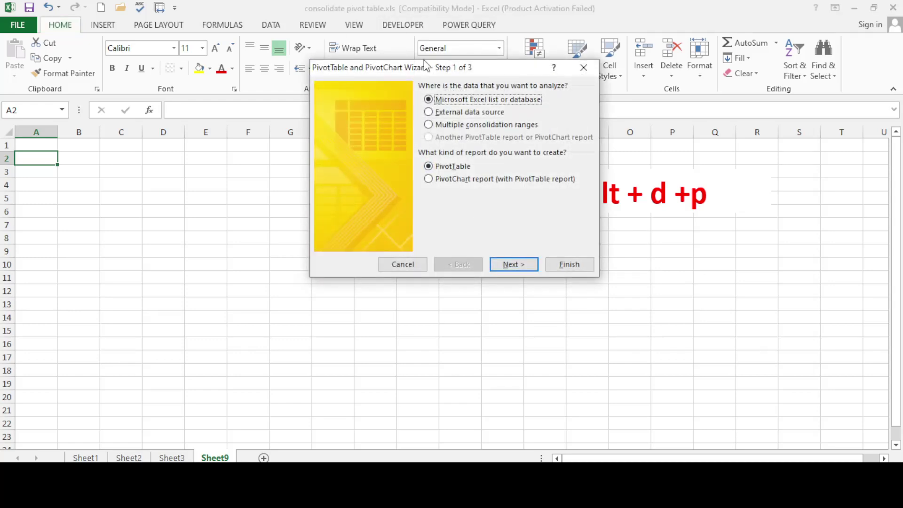
pyautogui.moveTo(438, 69)
pyautogui.mouseDown()
pyautogui.moveTo(246, 104)
pyautogui.moveTo(346, 101)
pyautogui.mouseUp()
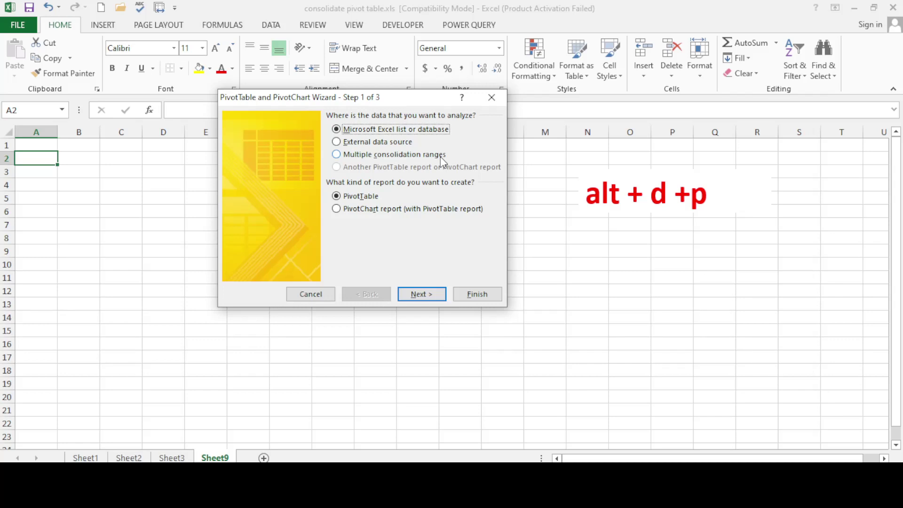
pyautogui.click(337, 156)
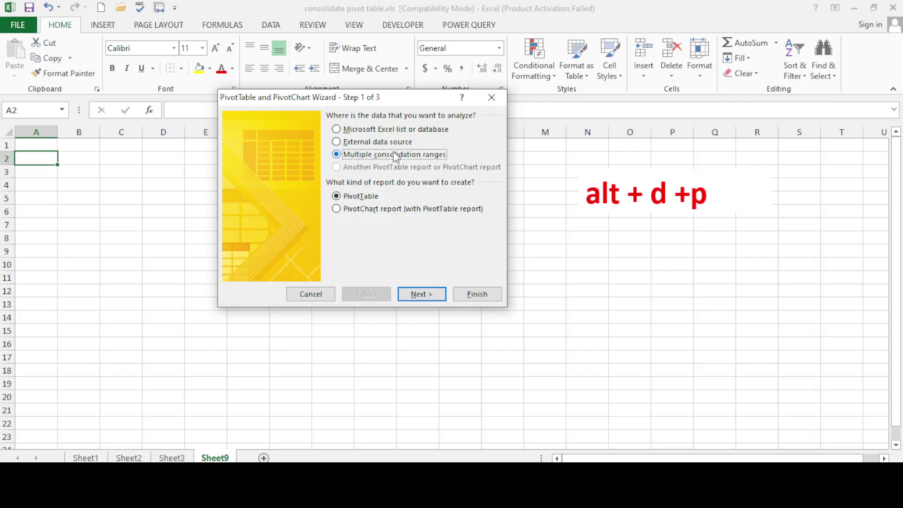
pyautogui.click(420, 292)
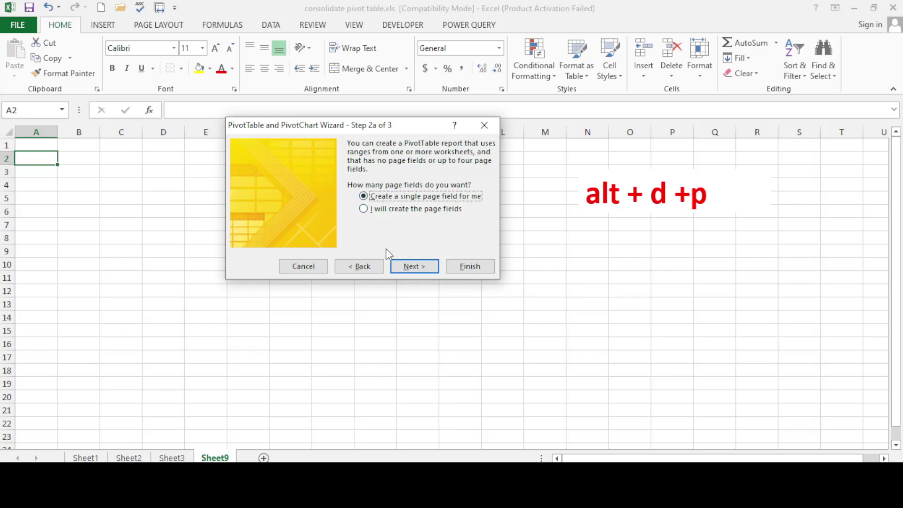
# Step: Advance to Step 2b and add Sheet1!$A$1:$C$11 to the All ranges list
pyautogui.click(419, 267)
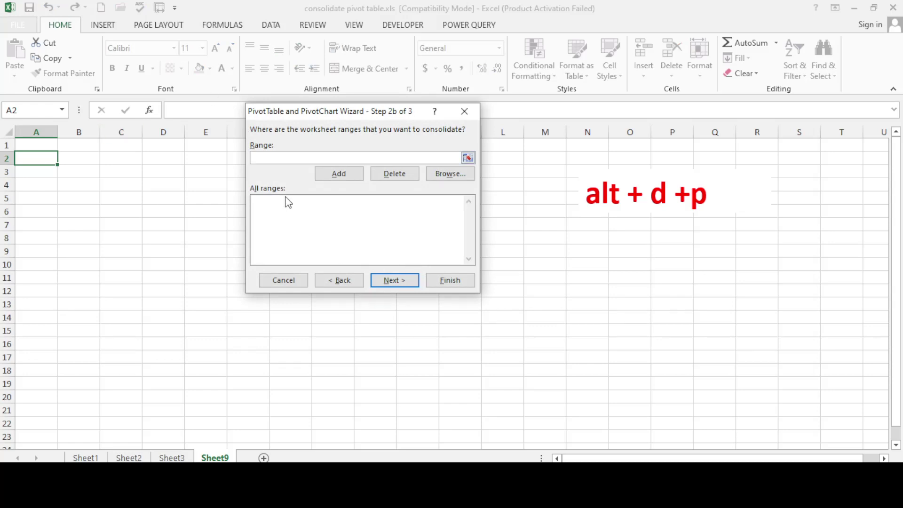
pyautogui.click(468, 159)
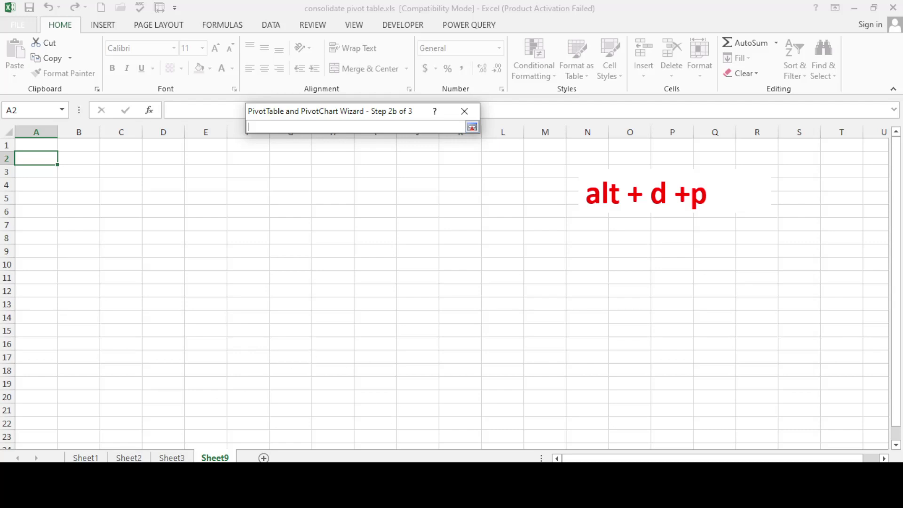
pyautogui.click(84, 458)
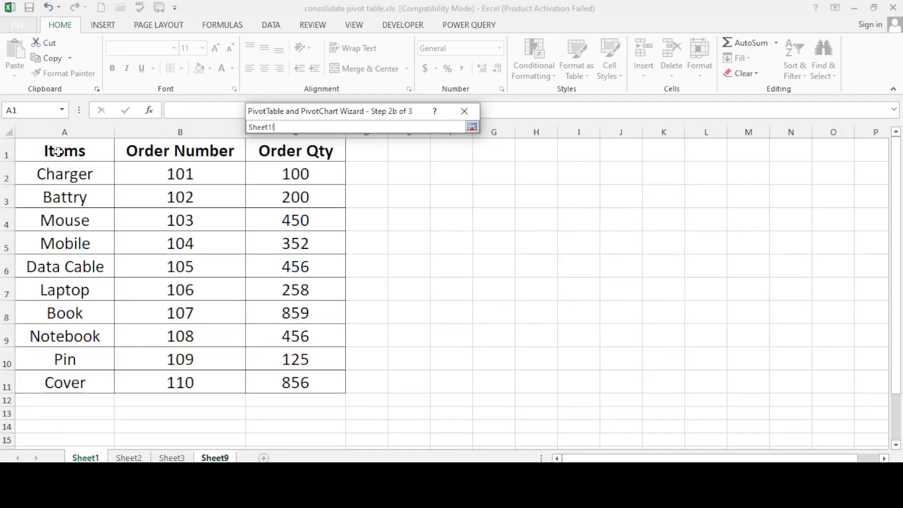
pyautogui.moveTo(66, 149)
pyautogui.mouseDown()
pyautogui.moveTo(200, 191)
pyautogui.moveTo(335, 372)
pyautogui.mouseUp()
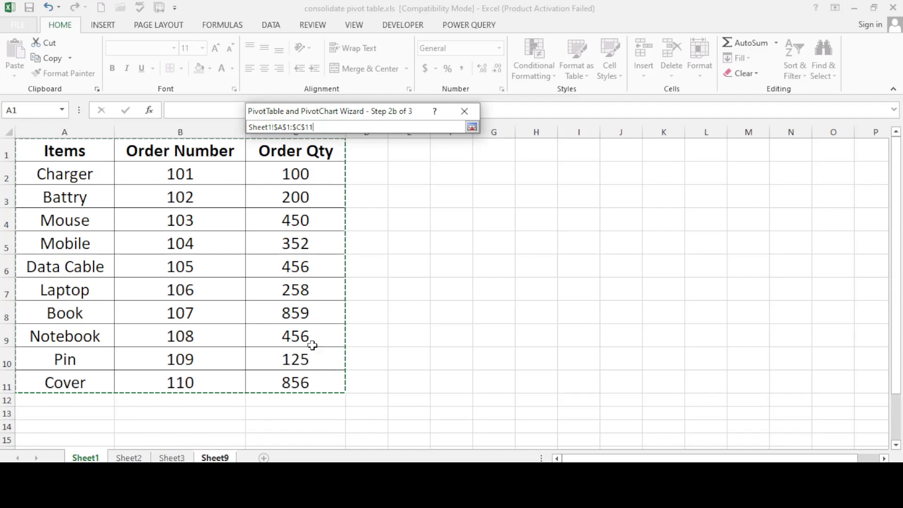
pyautogui.press('Return')
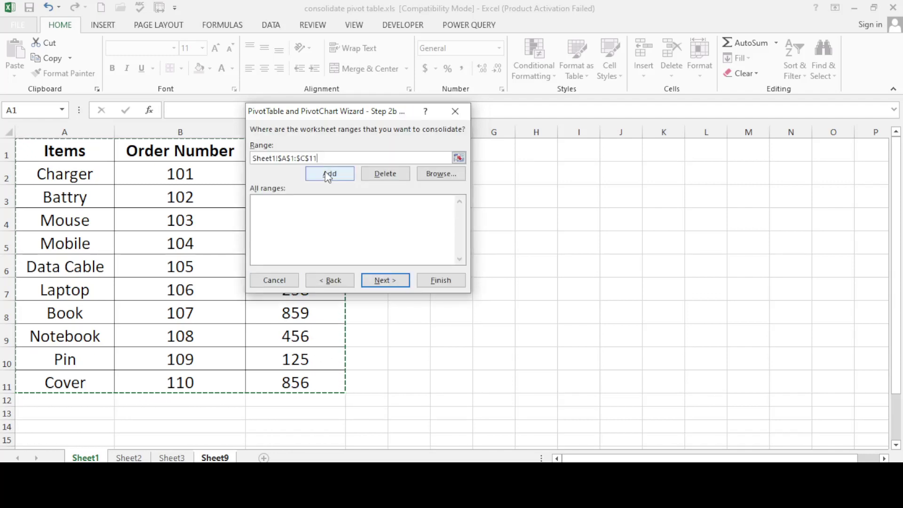
pyautogui.click(325, 177)
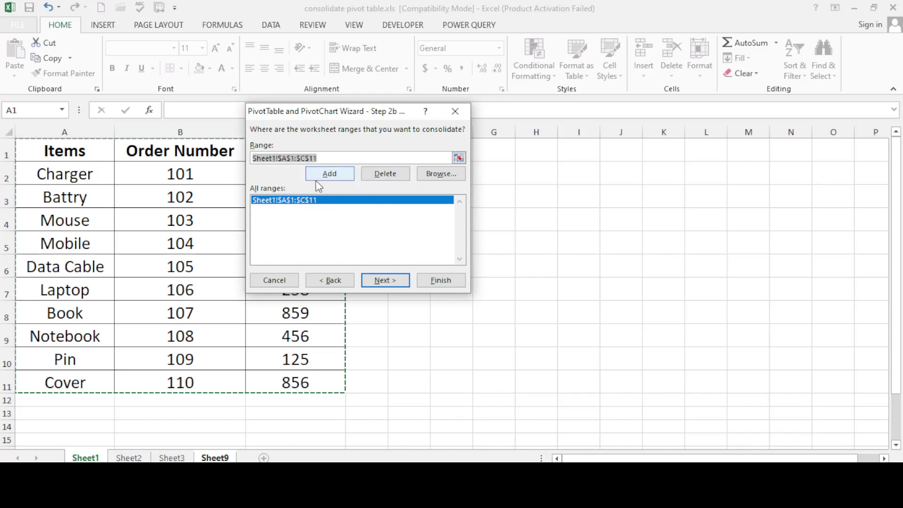
pyautogui.click(134, 457)
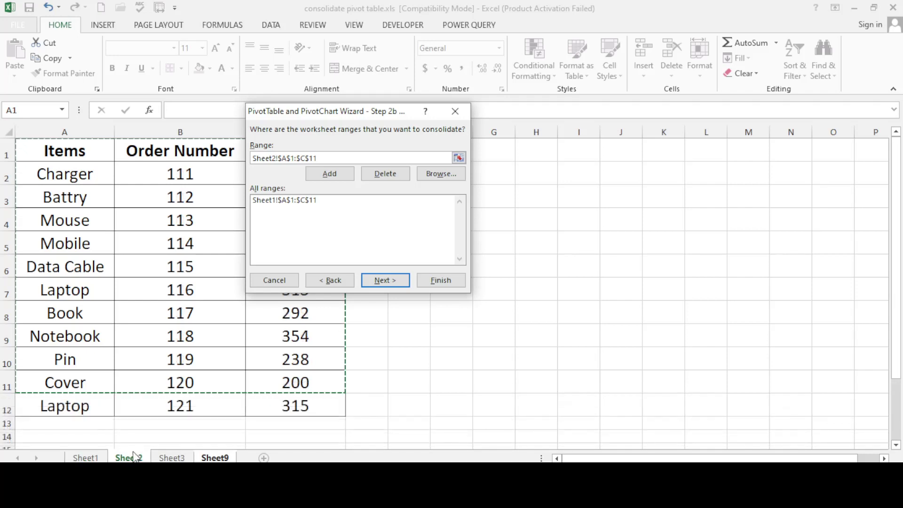
# Step: Add Sheet2!$A$1:$C$12 to the consolidation ranges
pyautogui.moveTo(333, 115); pyautogui.dragTo(536, 118)
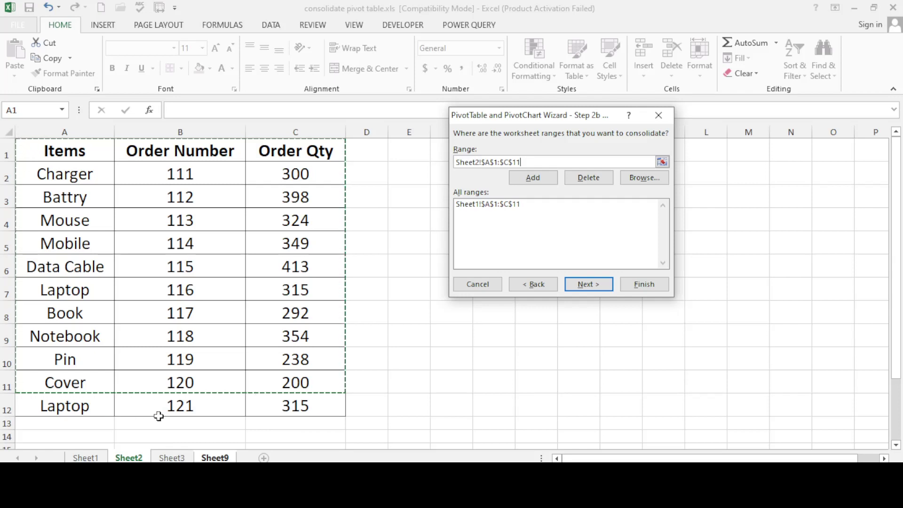
pyautogui.moveTo(59, 150)
pyautogui.mouseDown()
pyautogui.moveTo(209, 234)
pyautogui.moveTo(298, 405)
pyautogui.mouseUp()
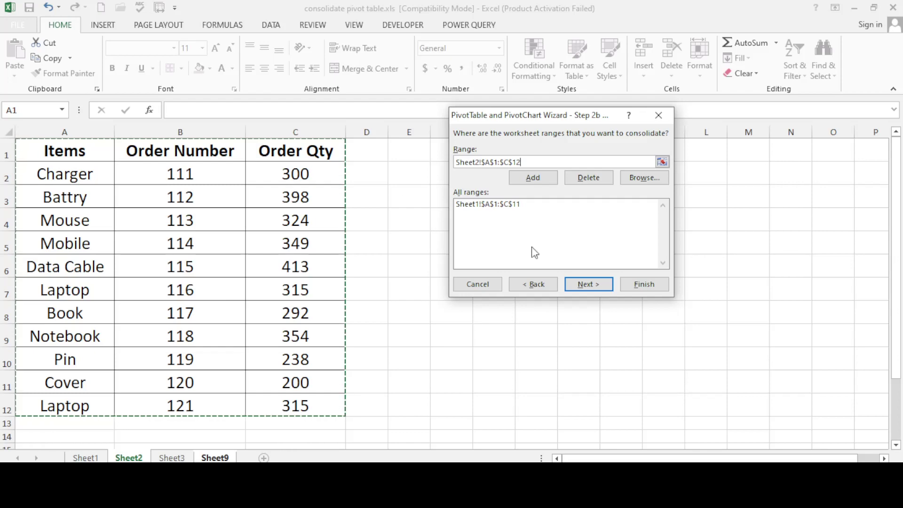
pyautogui.click(531, 178)
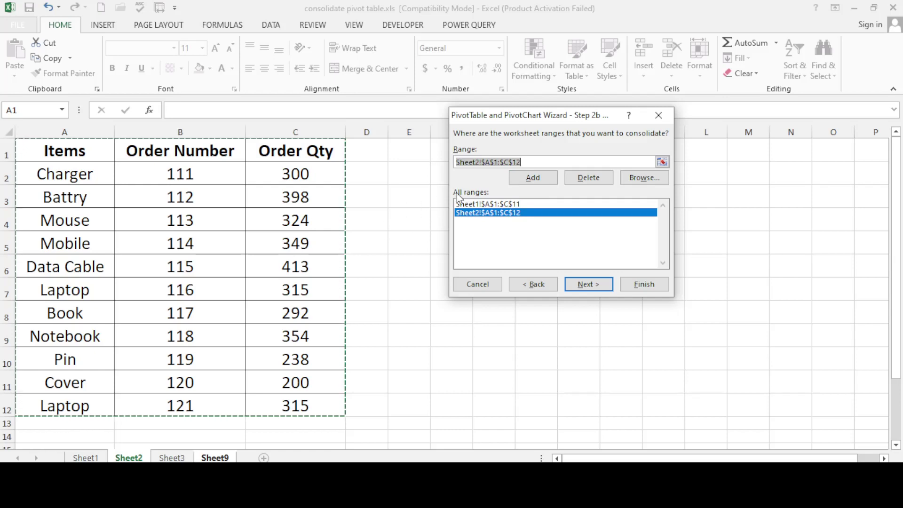
# Step: Add Sheet3!$A$1:$C$15 to the ranges and continue to Step 3
pyautogui.click(165, 457)
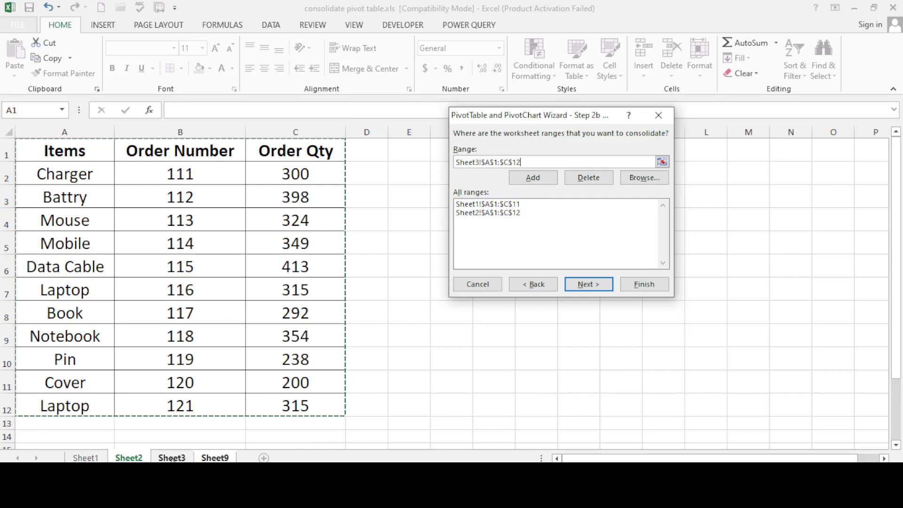
pyautogui.scroll(-2, 134, 342)
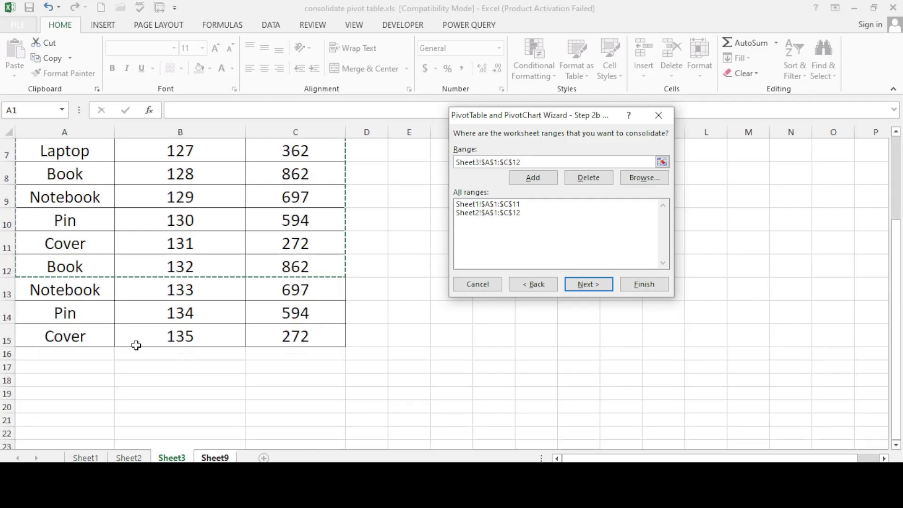
pyautogui.scroll(2, 133, 342)
pyautogui.moveTo(65, 151)
pyautogui.mouseDown()
pyautogui.moveTo(328, 454)
pyautogui.moveTo(302, 403)
pyautogui.mouseUp()
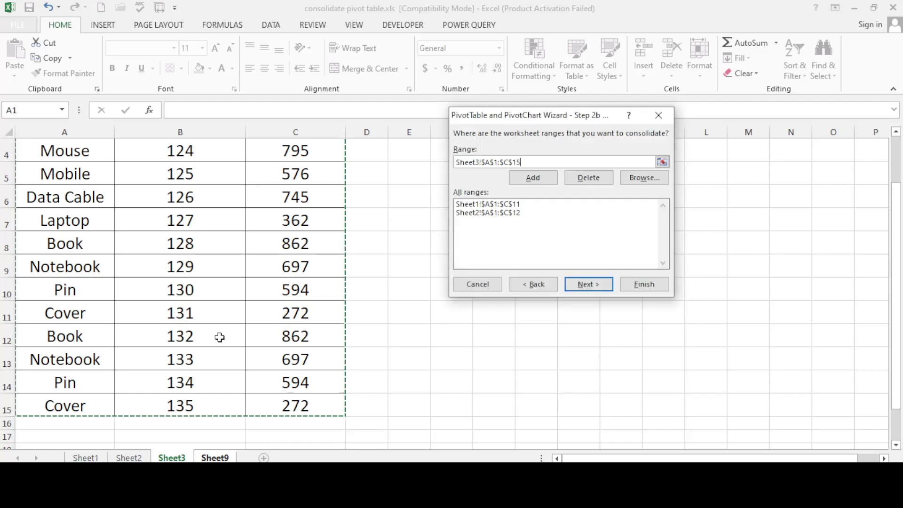
pyautogui.click(540, 181)
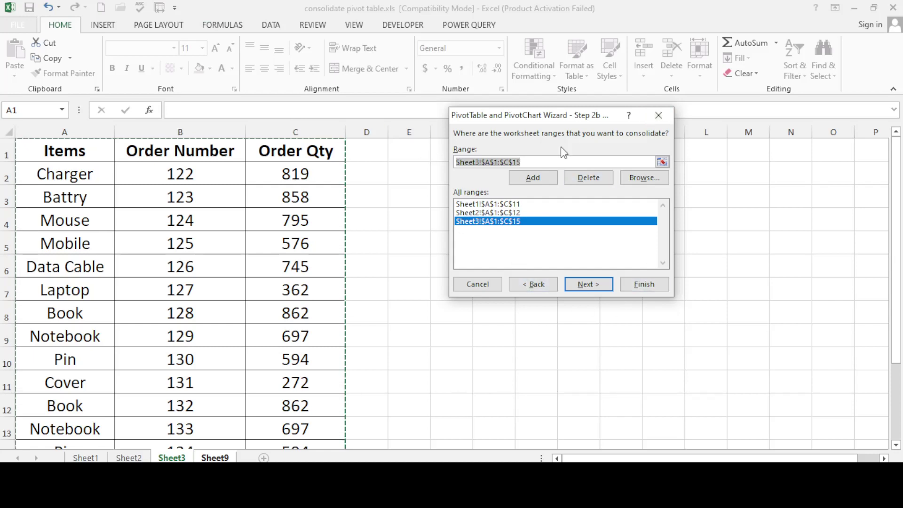
pyautogui.moveTo(547, 114); pyautogui.dragTo(570, 89)
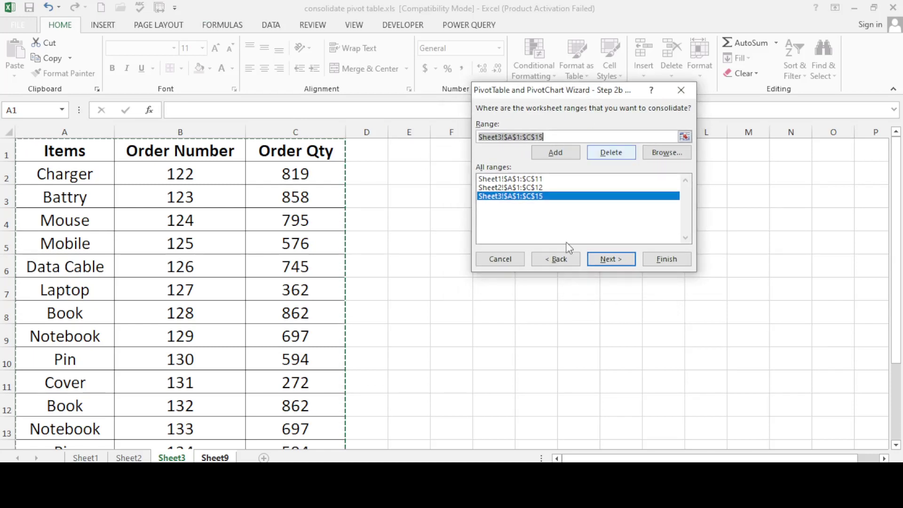
pyautogui.click(607, 258)
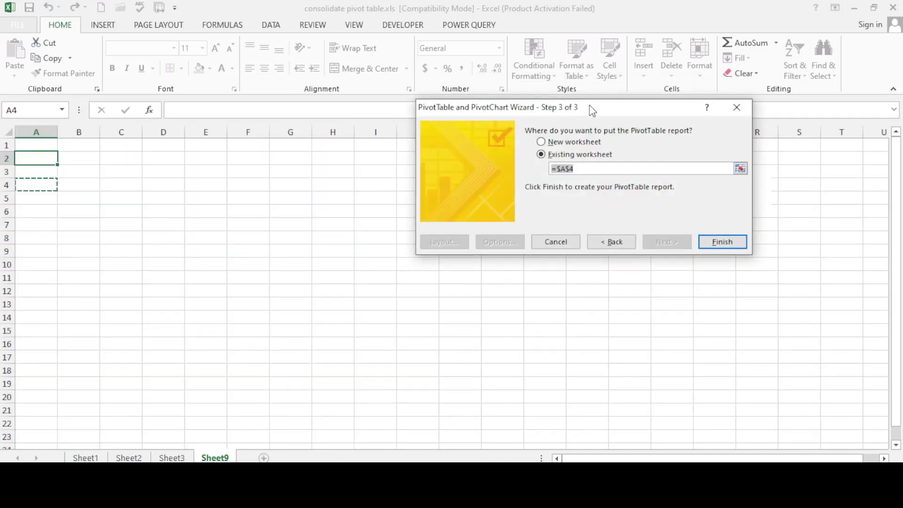
# Step: Place the PivotTable on the existing worksheet at Sheet9 cell A2 and finish the wizard
pyautogui.moveTo(591, 109); pyautogui.dragTo(573, 129)
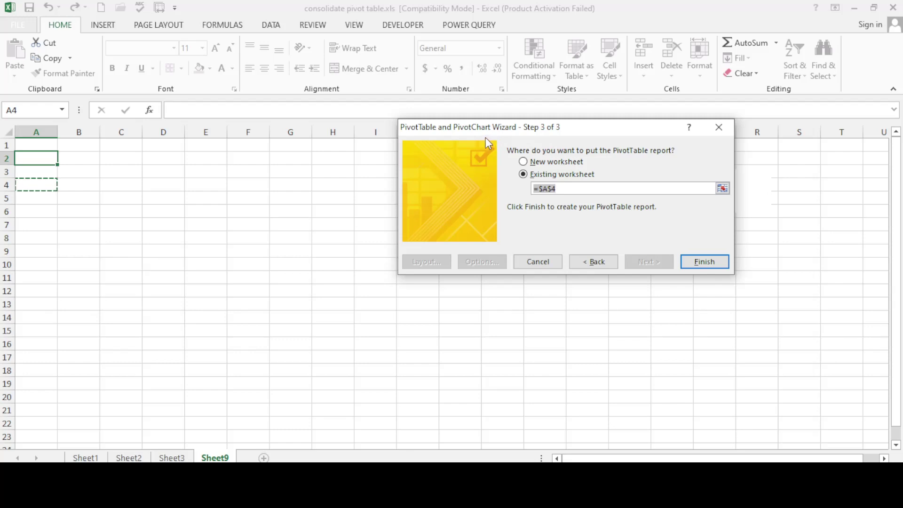
pyautogui.moveTo(452, 132); pyautogui.dragTo(388, 147)
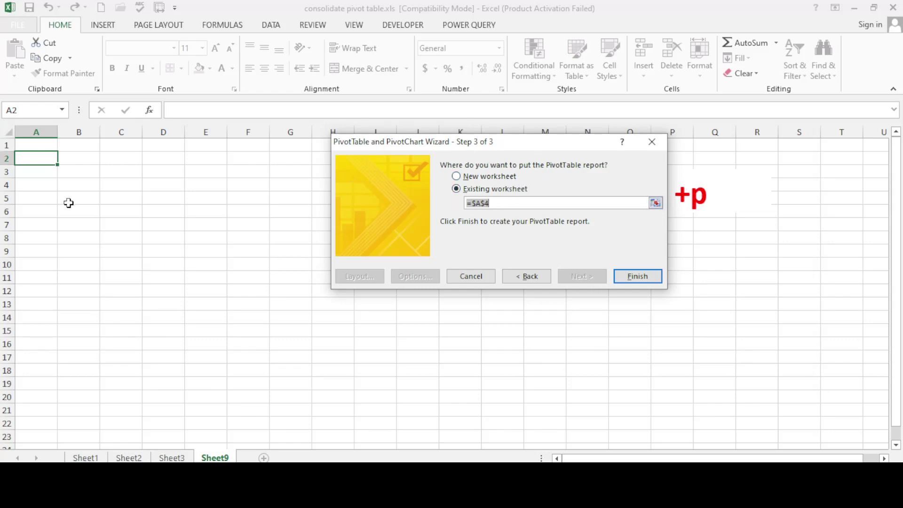
pyautogui.click(29, 157)
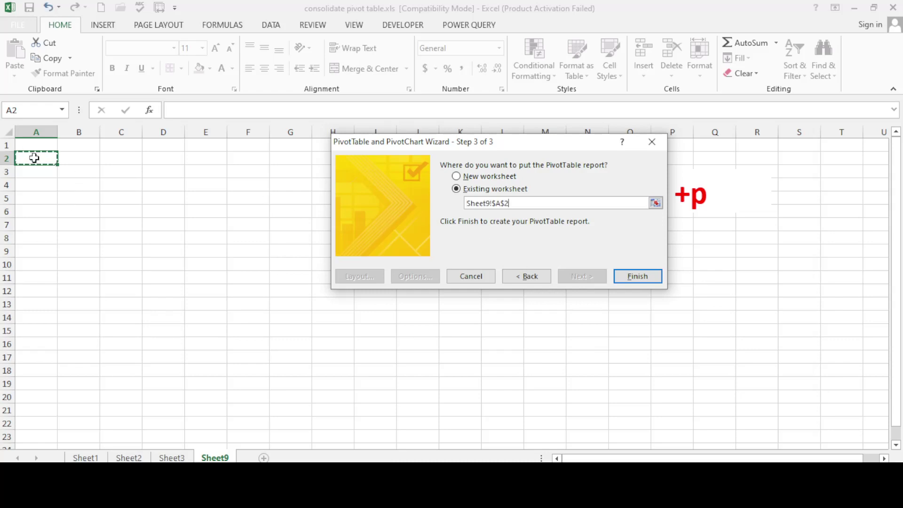
pyautogui.click(632, 278)
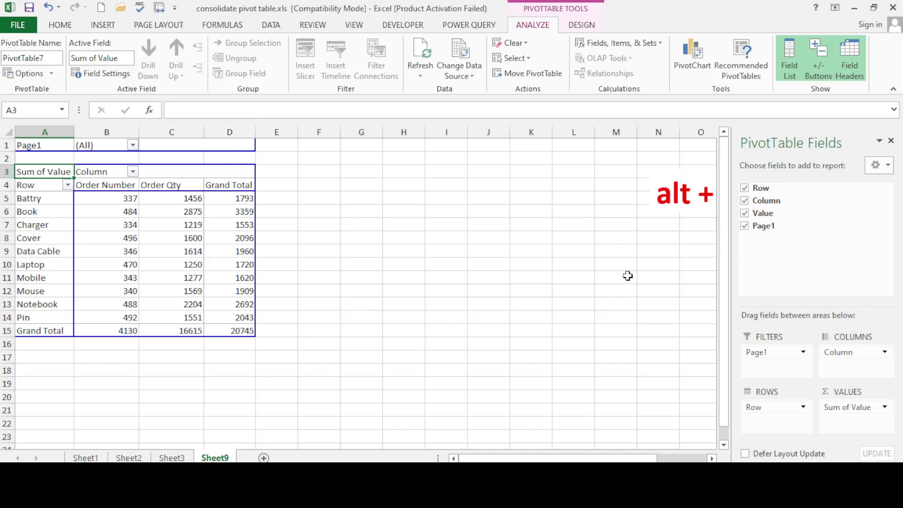
# Step: Delete the 'alt + d +p' caption box from Sheet9
pyautogui.click(673, 213)
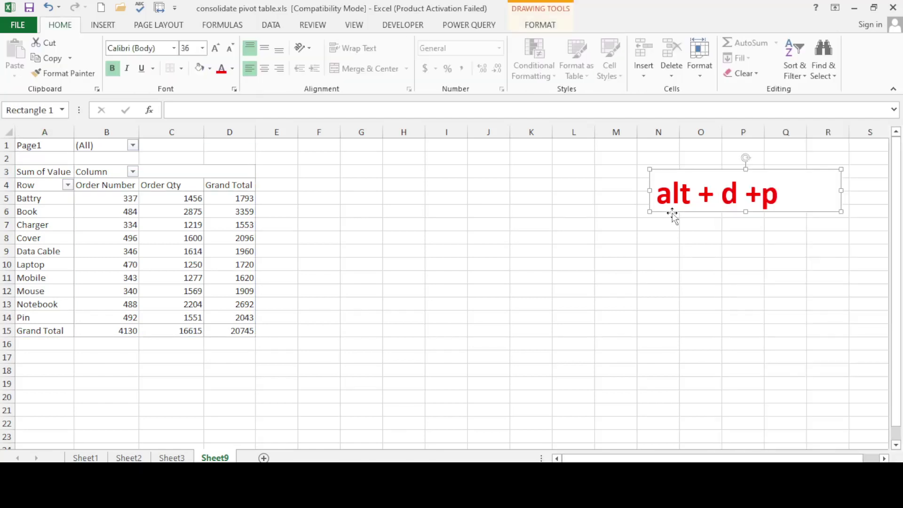
pyautogui.press('Delete')
pyautogui.click(582, 289)
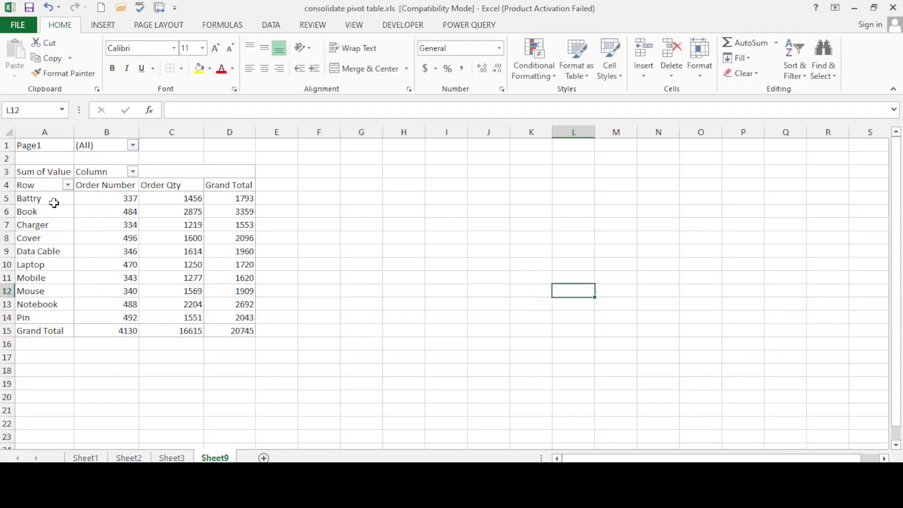
# Step: Inspect the pivot totals for Battry, Book (3359), Mouse (1909) and the overall grand total
pyautogui.click(36, 198)
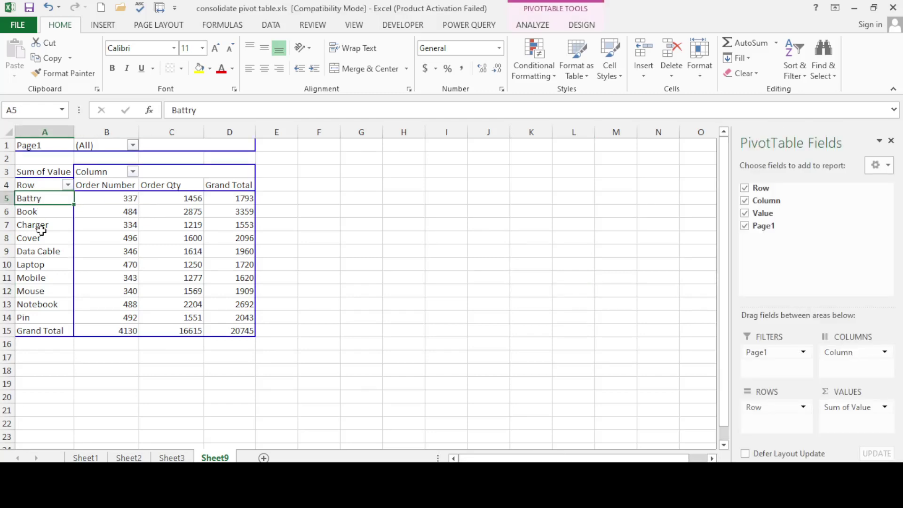
pyautogui.click(120, 202)
pyautogui.press('Down')
pyautogui.press('Down')
pyautogui.press('Down')
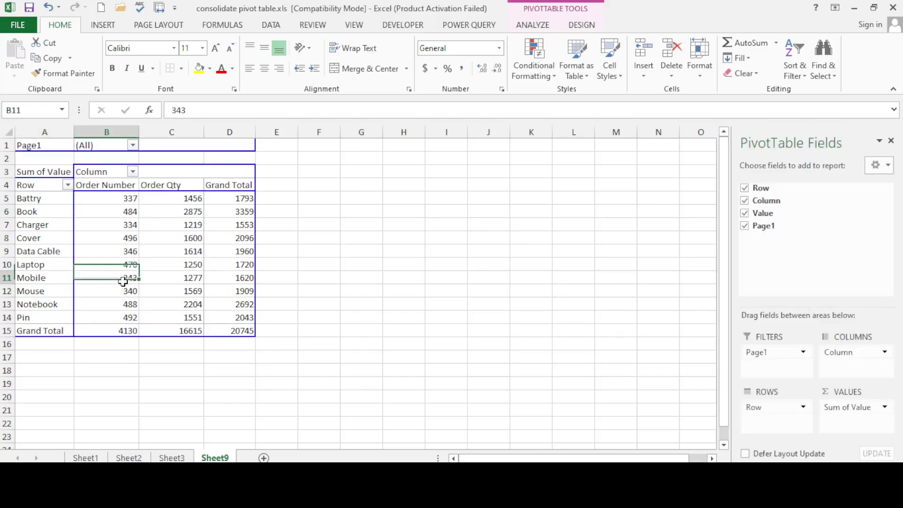
pyautogui.press('Down')
pyautogui.press('Down')
pyautogui.press('Down')
pyautogui.click(166, 203)
pyautogui.click(246, 210)
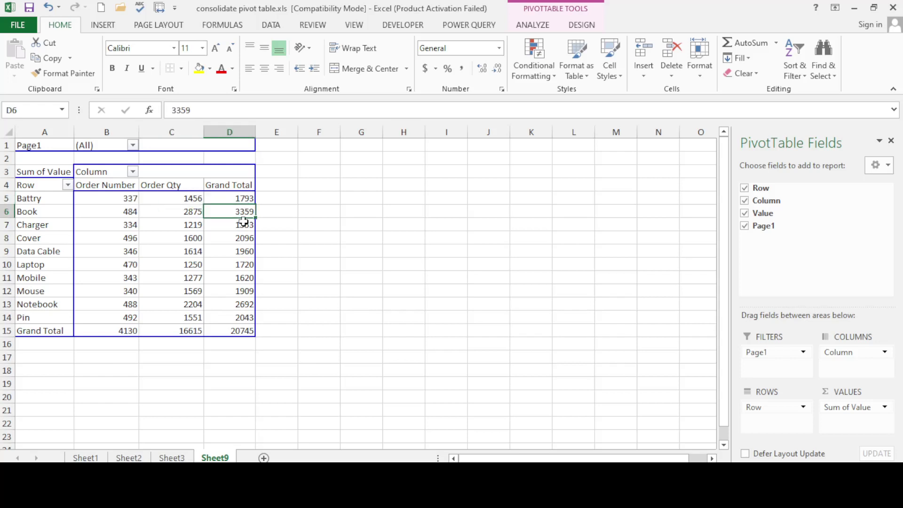
pyautogui.click(235, 294)
pyautogui.click(232, 329)
pyautogui.click(374, 290)
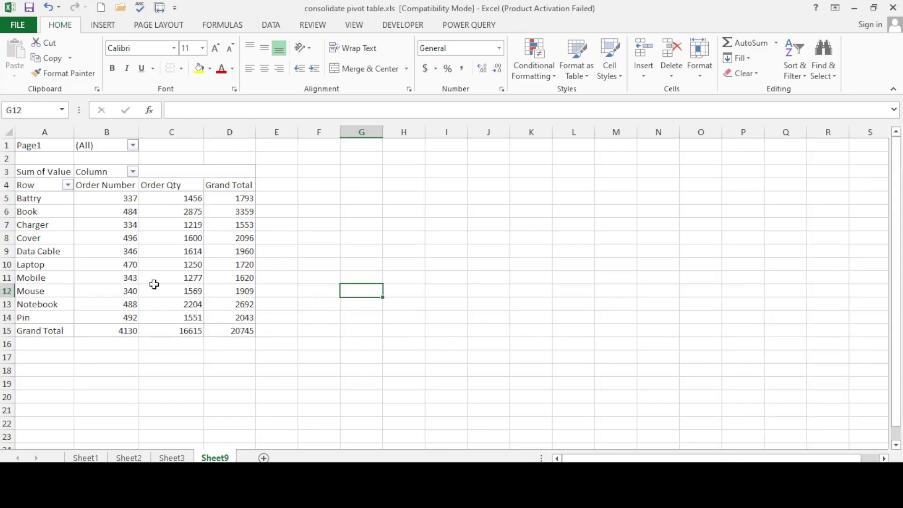
# Step: Check Order Number totals 496, 484 and 4130 and Order Qty totals 1219 and 1456, then return to Sheet2
pyautogui.click(93, 240)
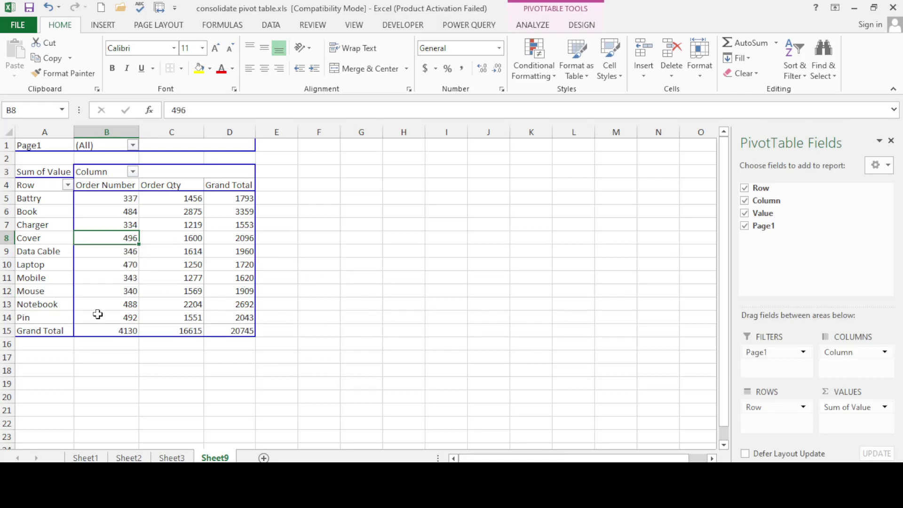
pyautogui.click(96, 329)
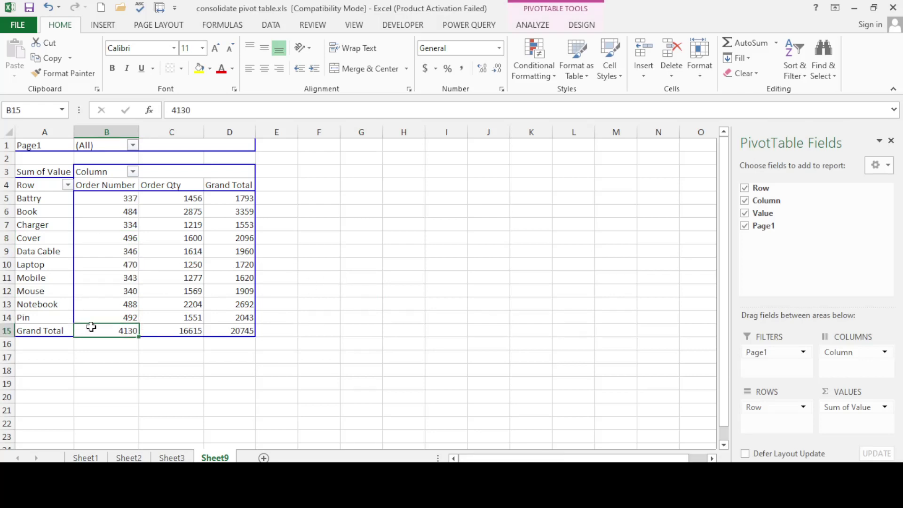
pyautogui.click(38, 189)
pyautogui.click(36, 202)
pyautogui.click(40, 223)
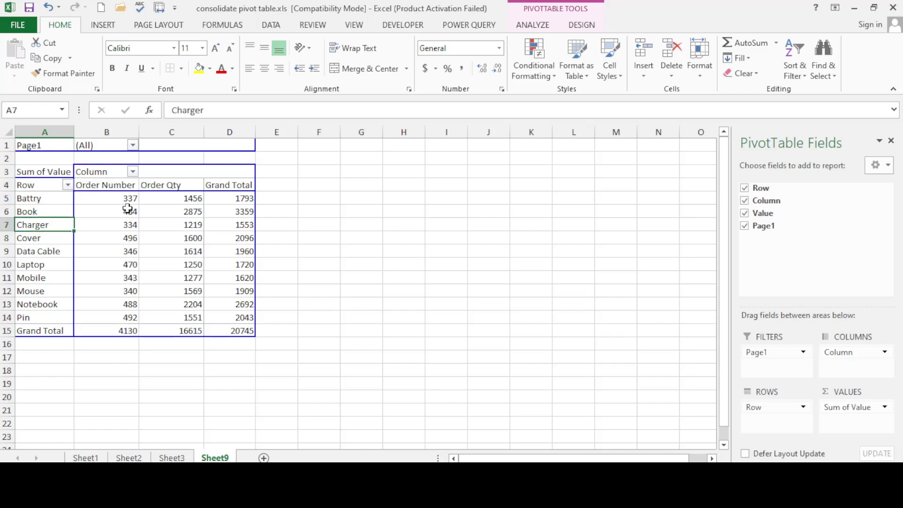
pyautogui.click(126, 210)
pyautogui.click(176, 222)
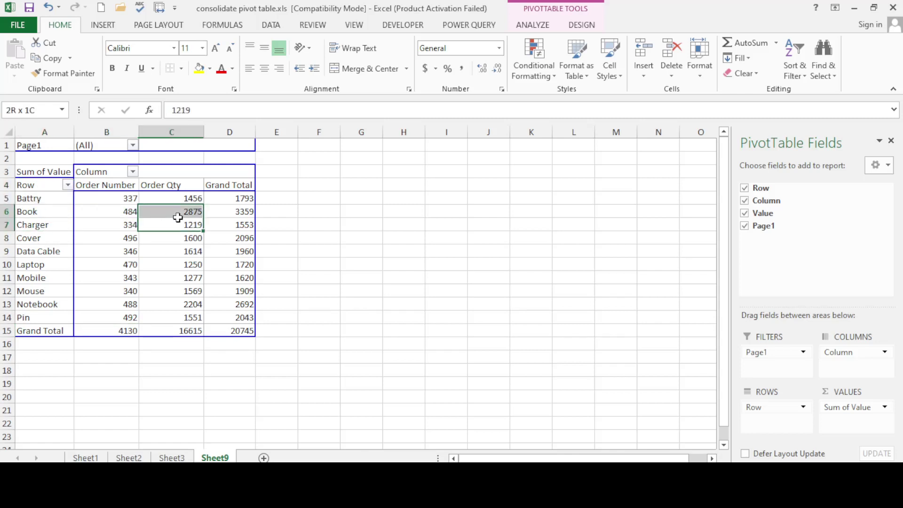
pyautogui.click(181, 199)
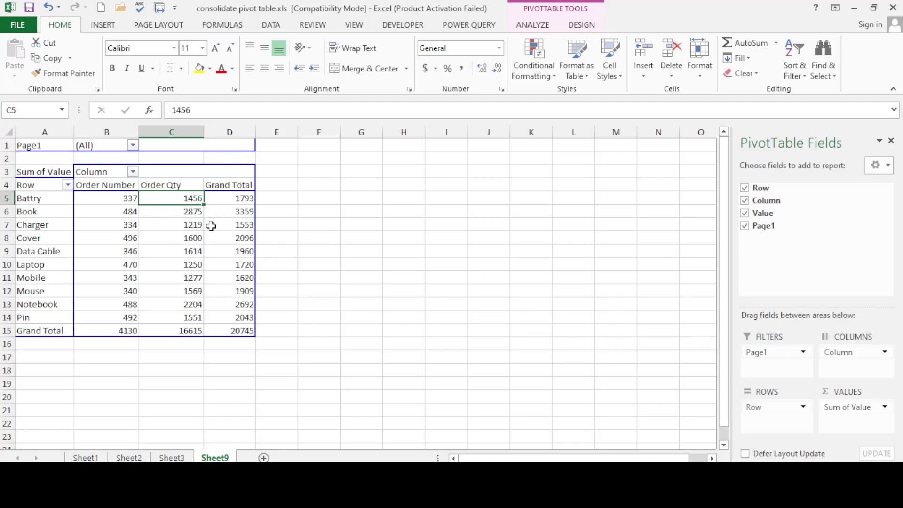
pyautogui.click(129, 458)
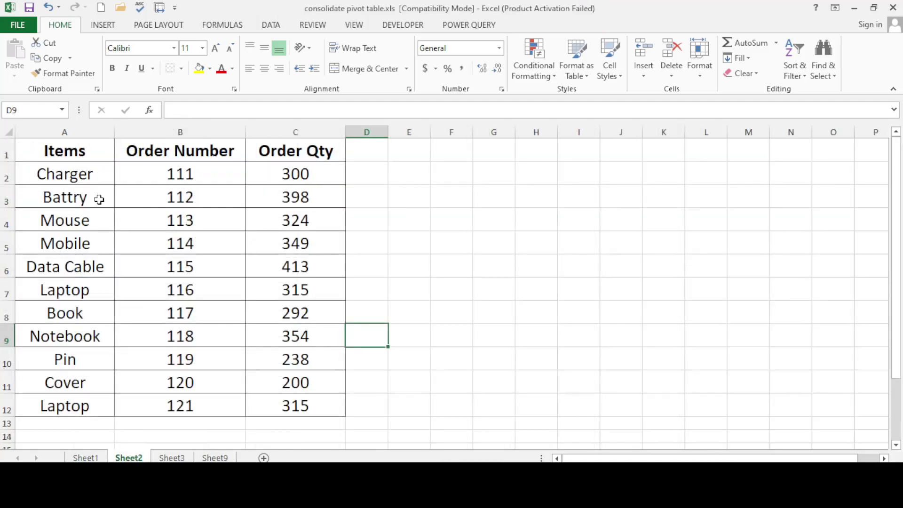
# Step: Check Sheet2's source values, Charger quantity 300 and Book quantity 292
pyautogui.click(66, 156)
pyautogui.click(285, 175)
pyautogui.click(298, 312)
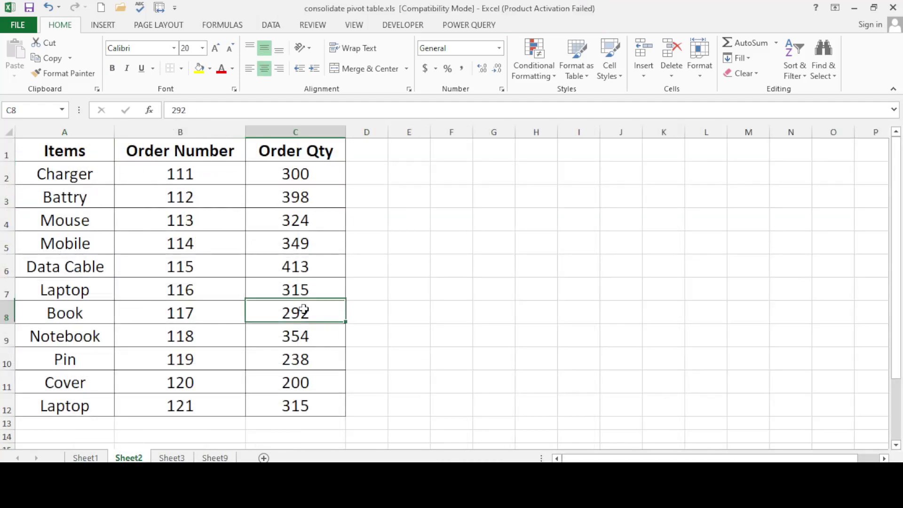
pyautogui.click(7, 173)
pyautogui.moveTo(282, 185); pyautogui.dragTo(318, 205)
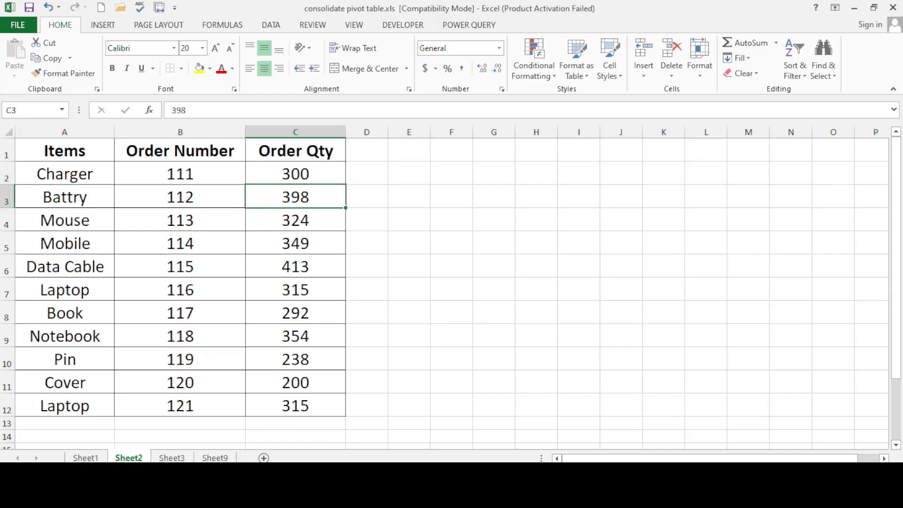
# Step: On Sheet9, confirm the 20745 grand total and deselect the pivot to hide its field list
pyautogui.click(215, 458)
pyautogui.click(295, 323)
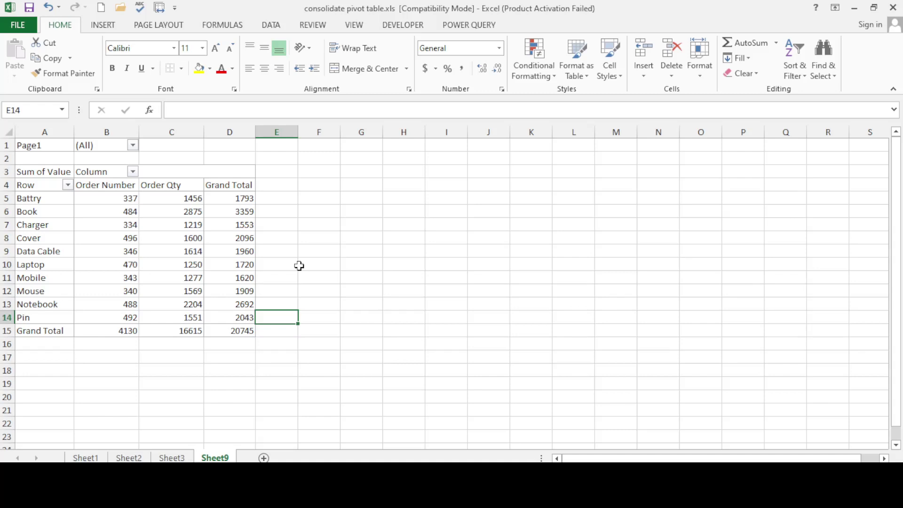
pyautogui.click(235, 330)
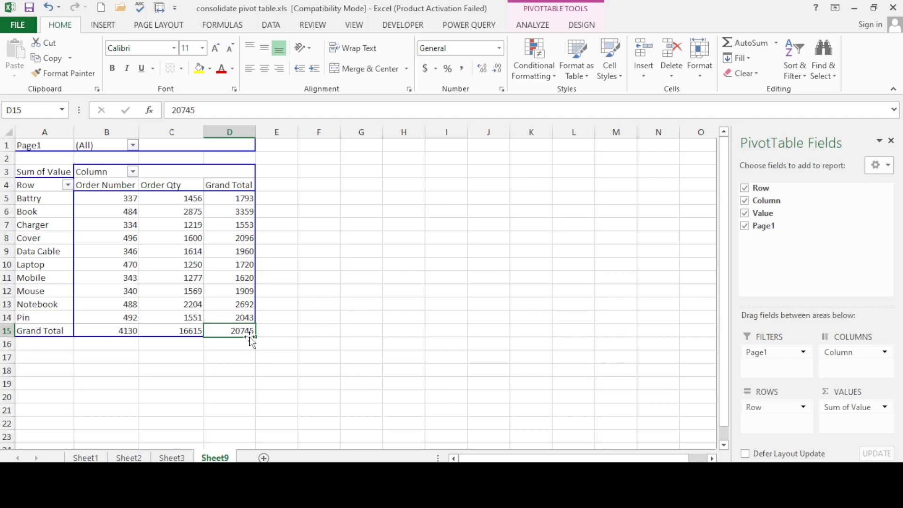
pyautogui.click(288, 358)
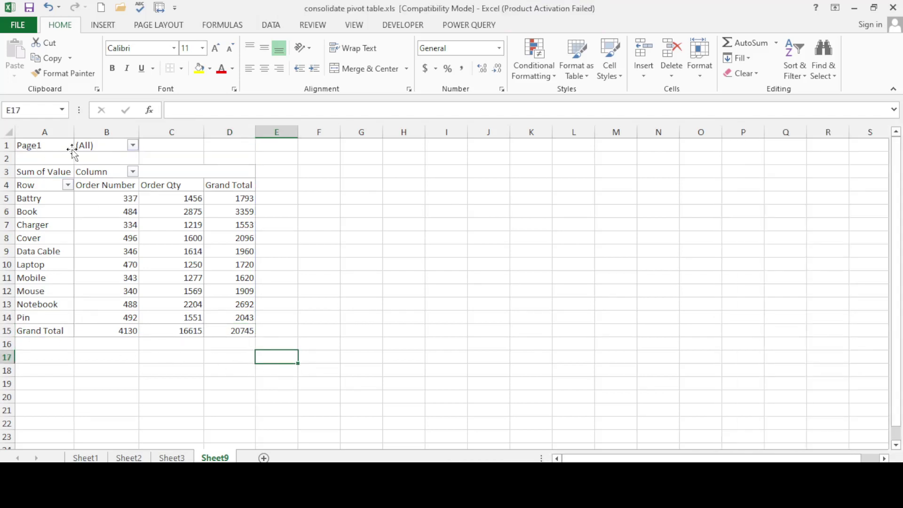
# Step: Filter the pivot by Page1 to Item1, reducing the grand total to 5167
pyautogui.click(133, 146)
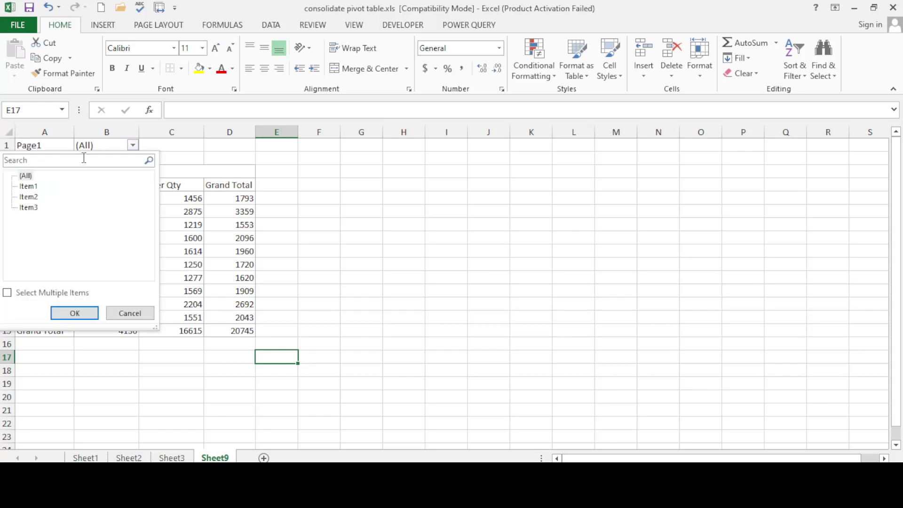
pyautogui.click(28, 187)
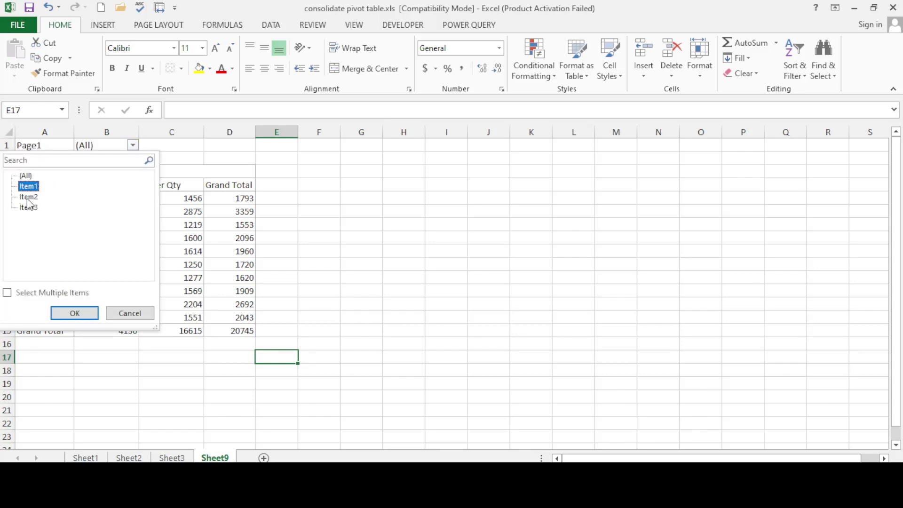
pyautogui.press('Down')
pyautogui.press('Down')
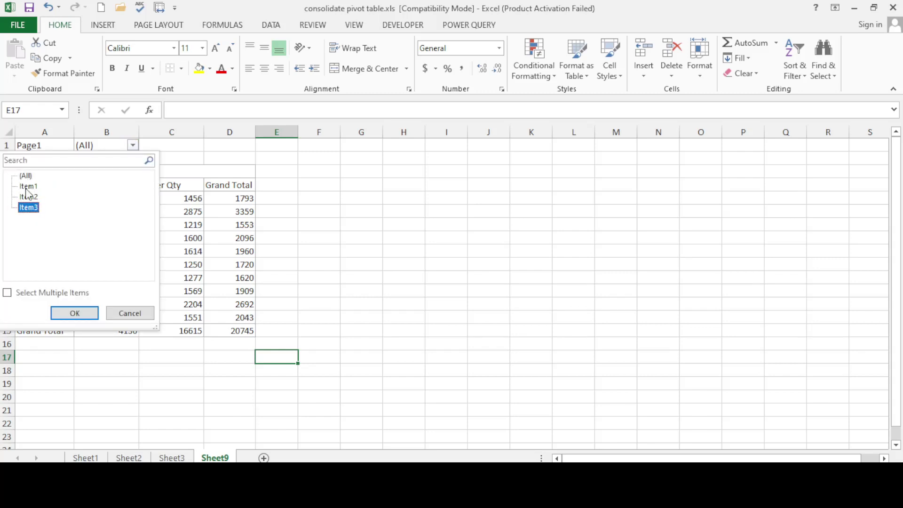
pyautogui.click(28, 186)
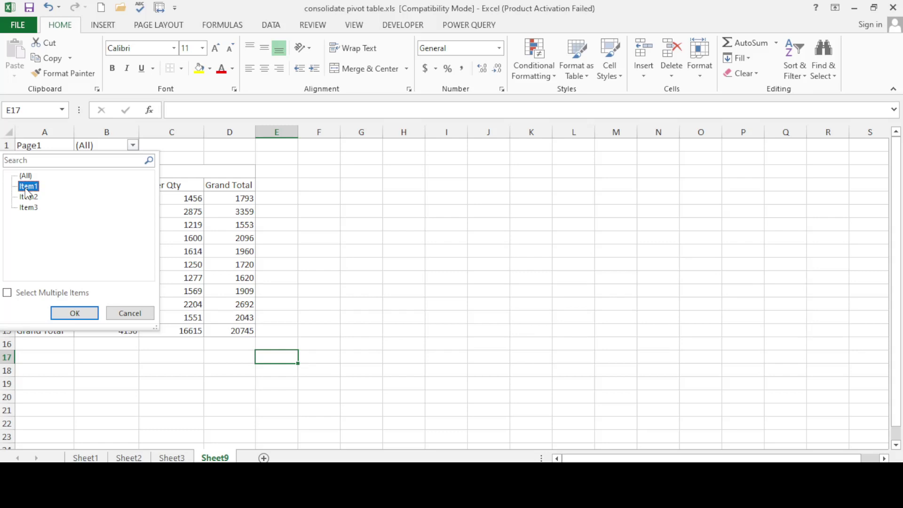
pyautogui.click(76, 314)
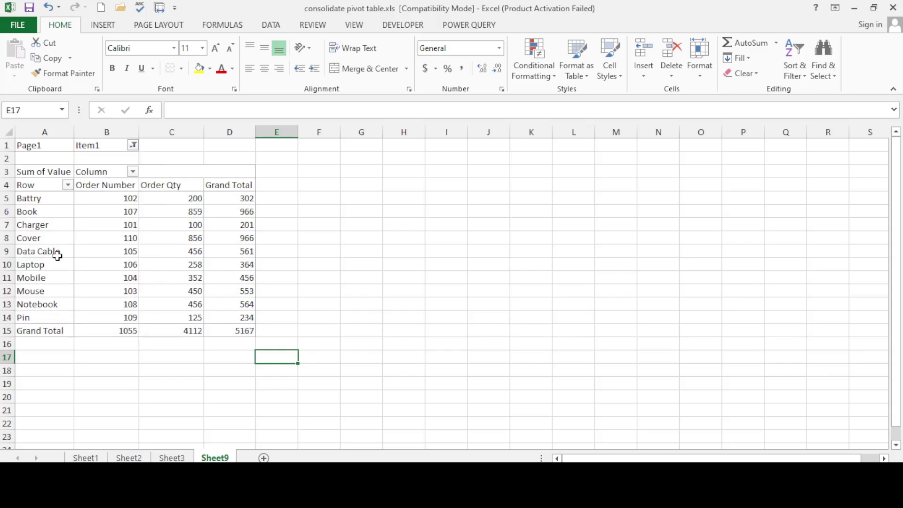
pyautogui.click(232, 333)
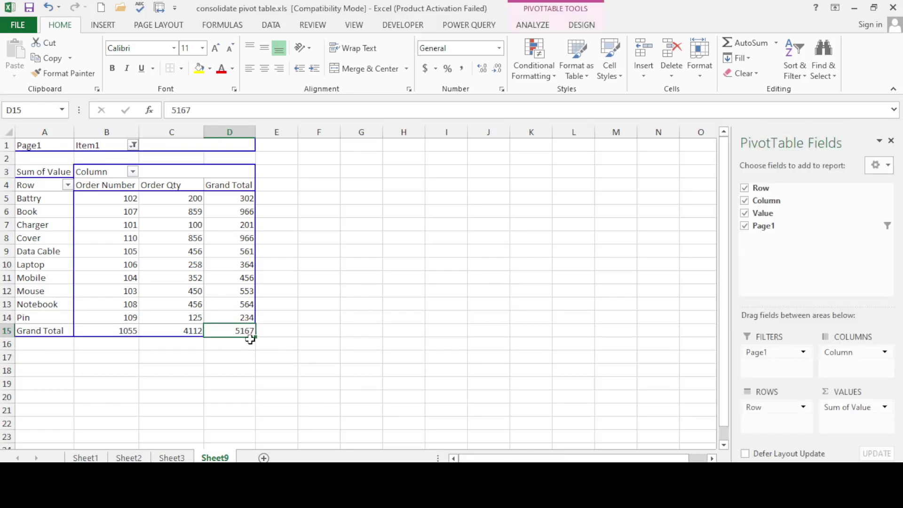
# Step: Set the Page1 filter back to (All)
pyautogui.click(133, 146)
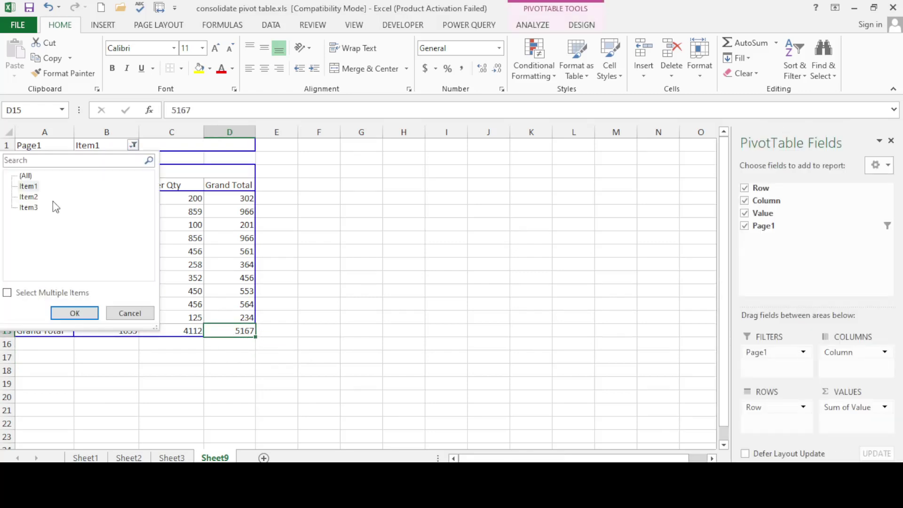
pyautogui.click(25, 175)
pyautogui.click(74, 313)
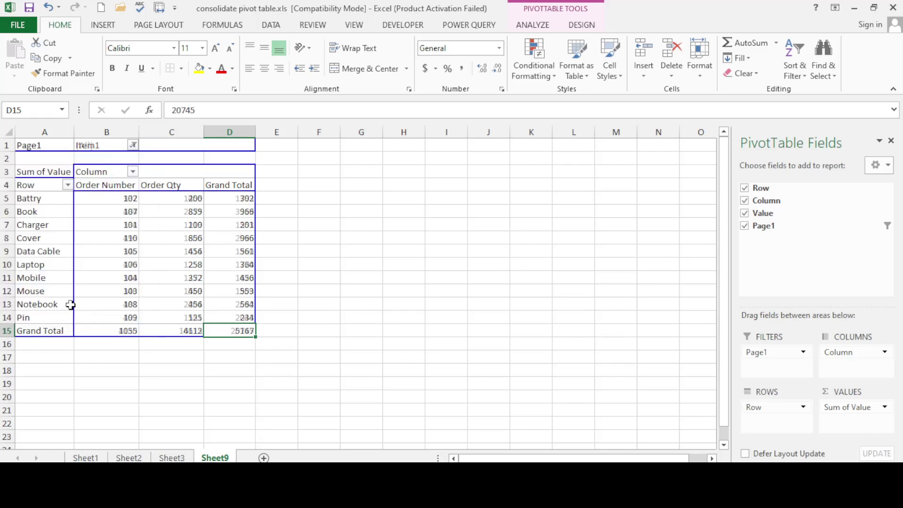
pyautogui.click(301, 343)
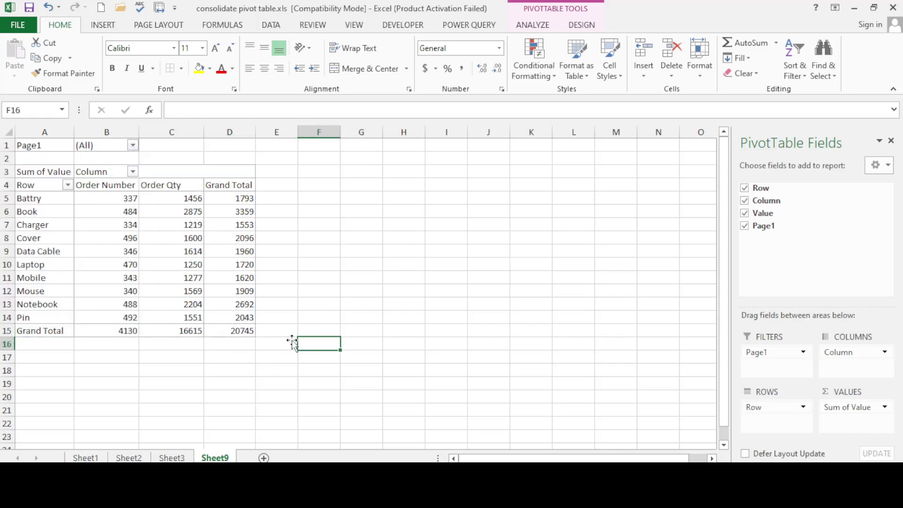
pyautogui.click(133, 144)
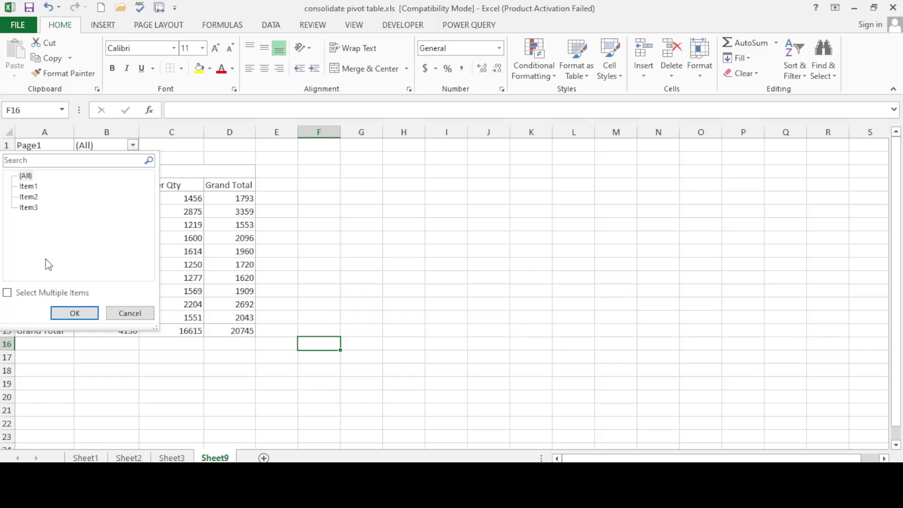
pyautogui.click(85, 314)
pyautogui.click(374, 289)
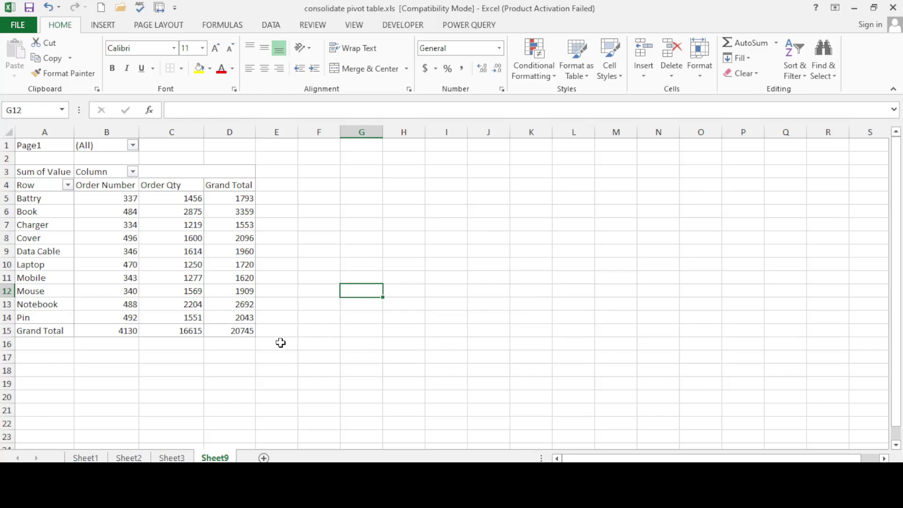
pyautogui.click(281, 342)
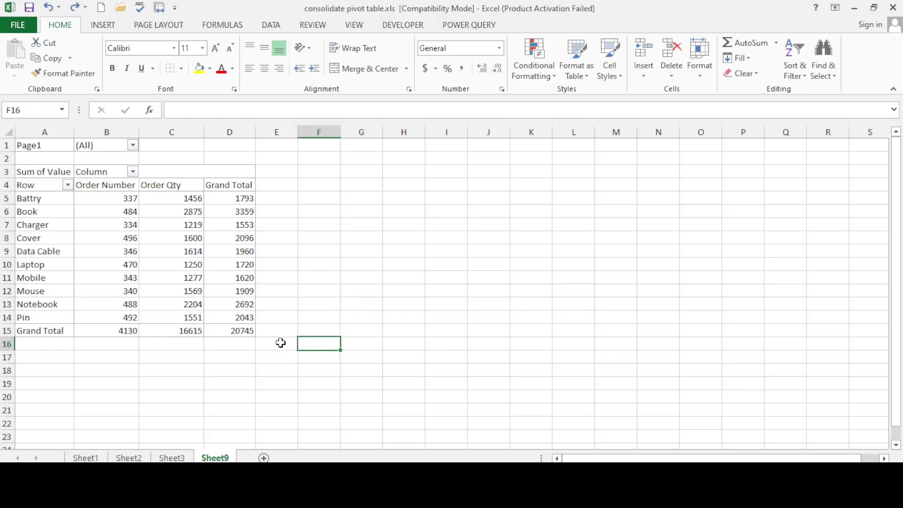
pyautogui.hotkey('ctrl', 'z')
pyautogui.hotkey('ctrl', 'y')
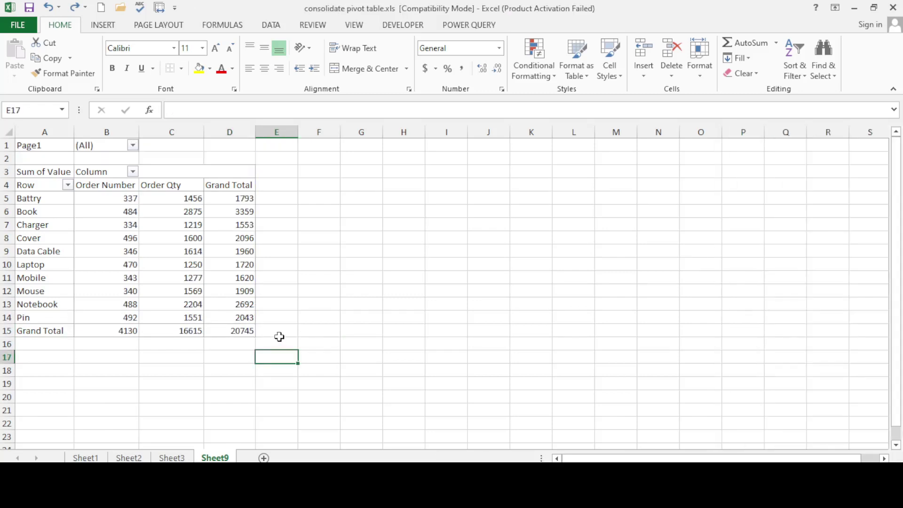
# Step: Bring back the red 'alt + d +p' note and position it around L5:P6 beside the pivot
pyautogui.hotkey('ctrl', 'z')
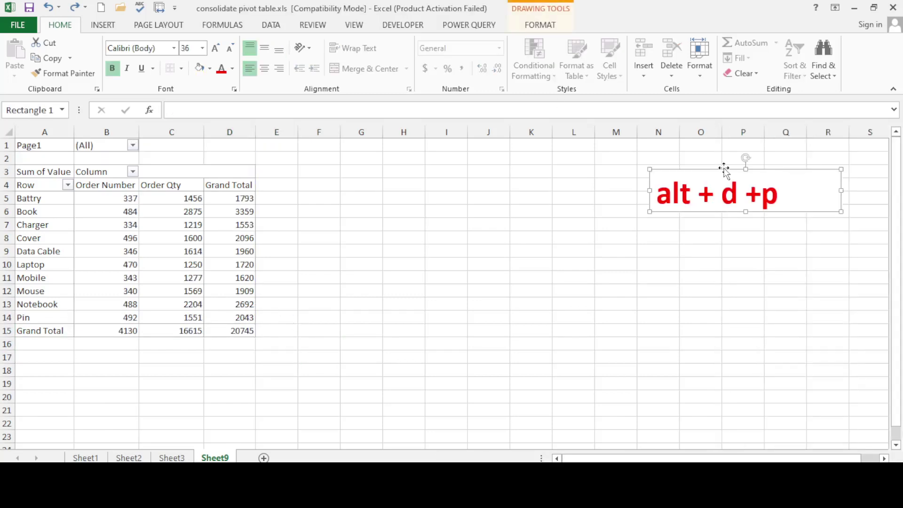
pyautogui.moveTo(722, 173); pyautogui.dragTo(613, 202)
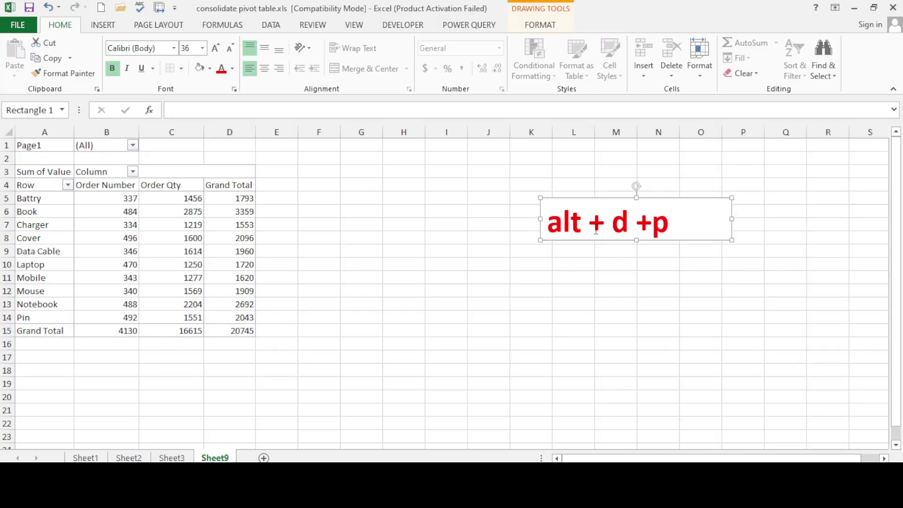
pyautogui.click(472, 263)
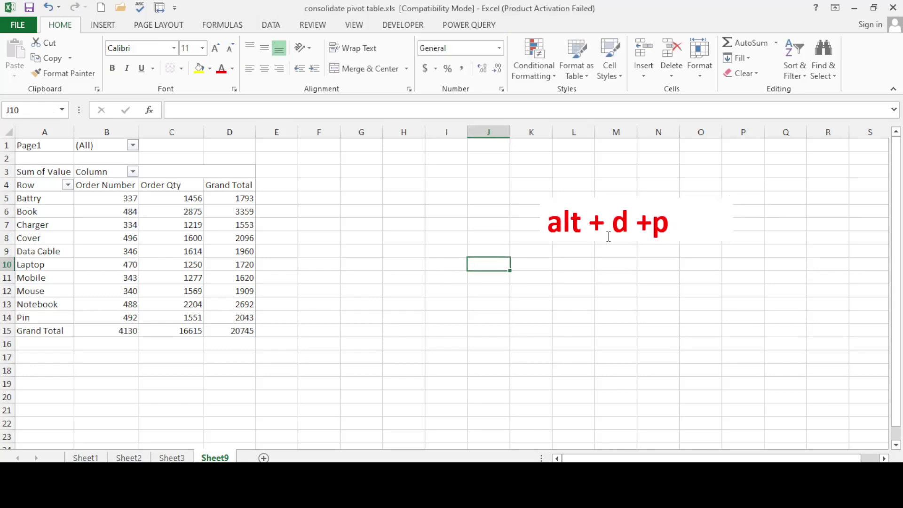
pyautogui.click(442, 302)
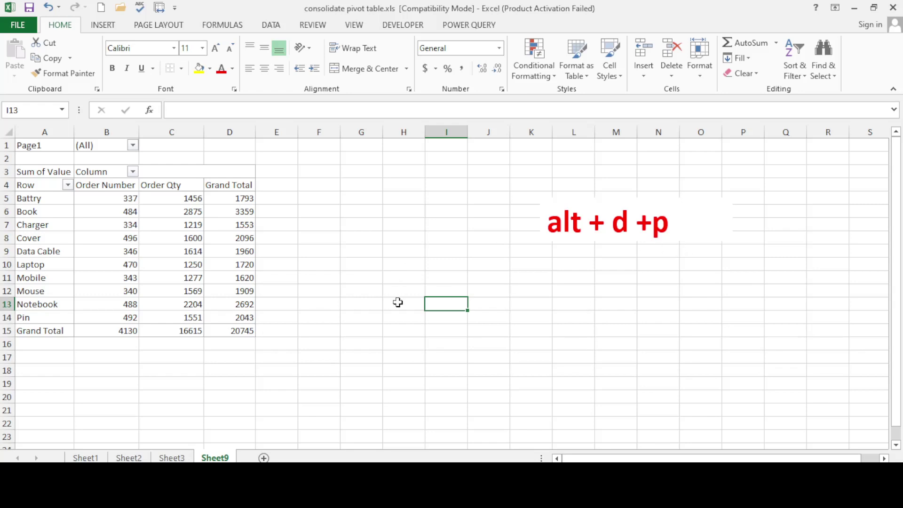
# Step: Open the PivotTable Wizard with Alt+D+P, pick Multiple consolidation ranges, and go to Step 2a
pyautogui.press('alt')
pyautogui.press('d')
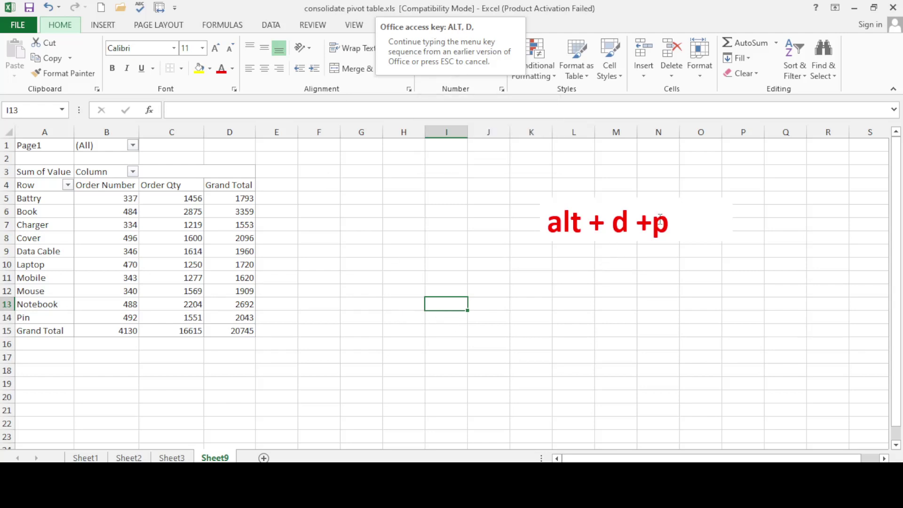
pyautogui.press('p')
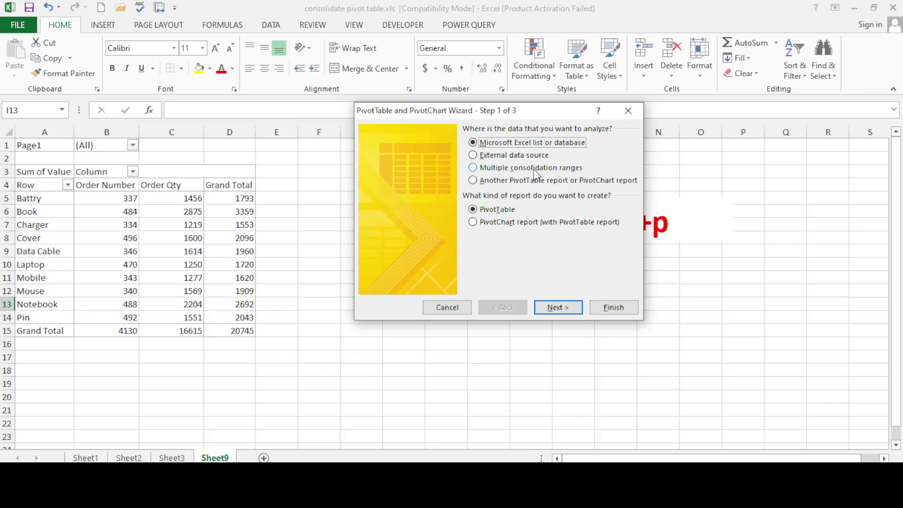
pyautogui.click(473, 168)
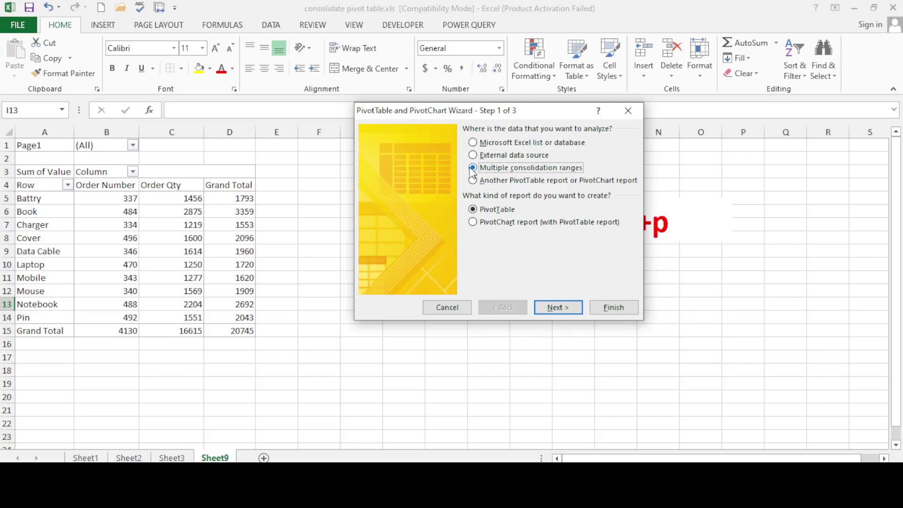
pyautogui.click(559, 308)
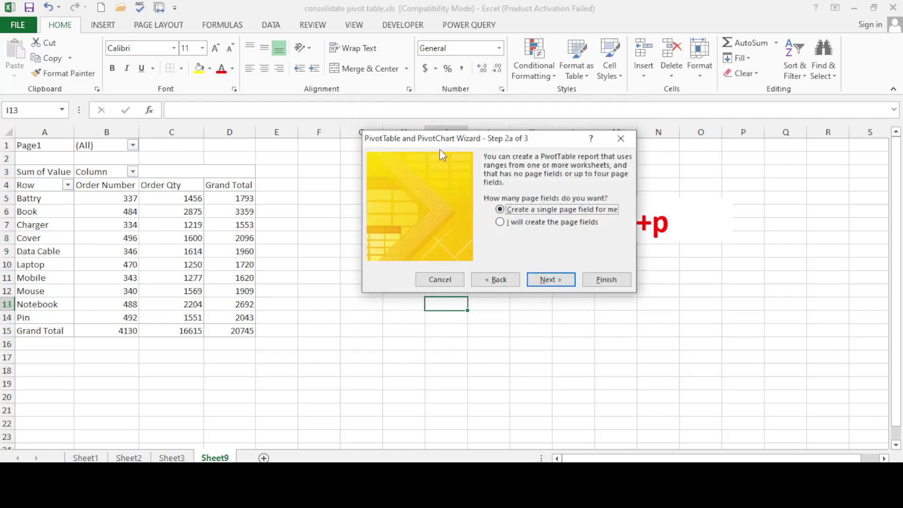
# Step: Choose 'I will create the page fields' in Step 2a and advance to Step 2b
pyautogui.moveTo(448, 138); pyautogui.dragTo(362, 114)
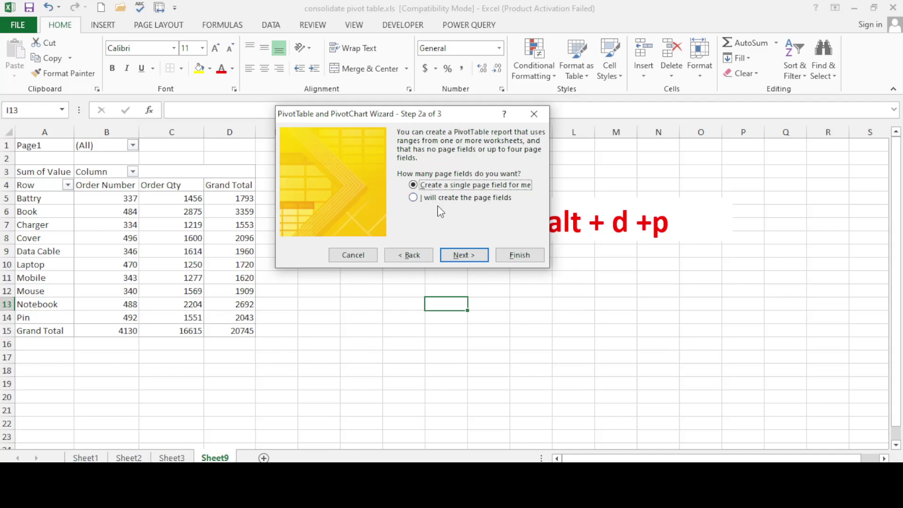
pyautogui.click(413, 198)
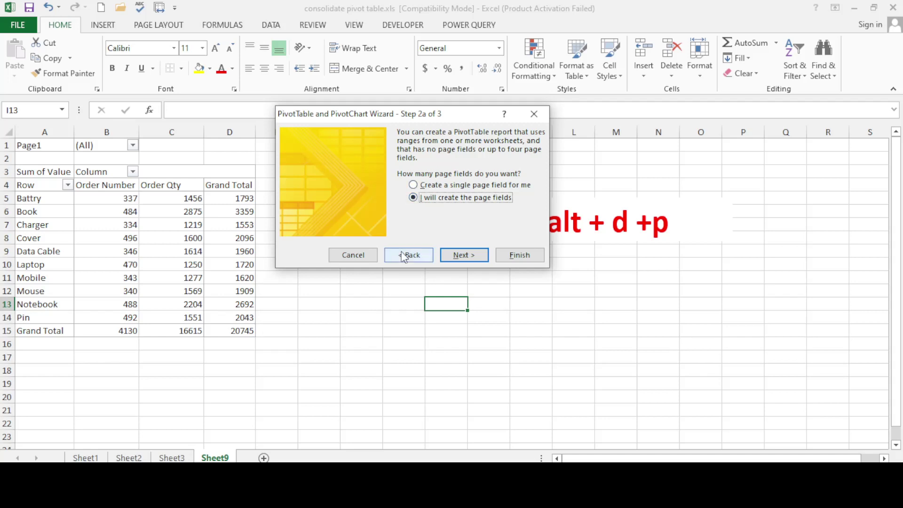
pyautogui.click(459, 258)
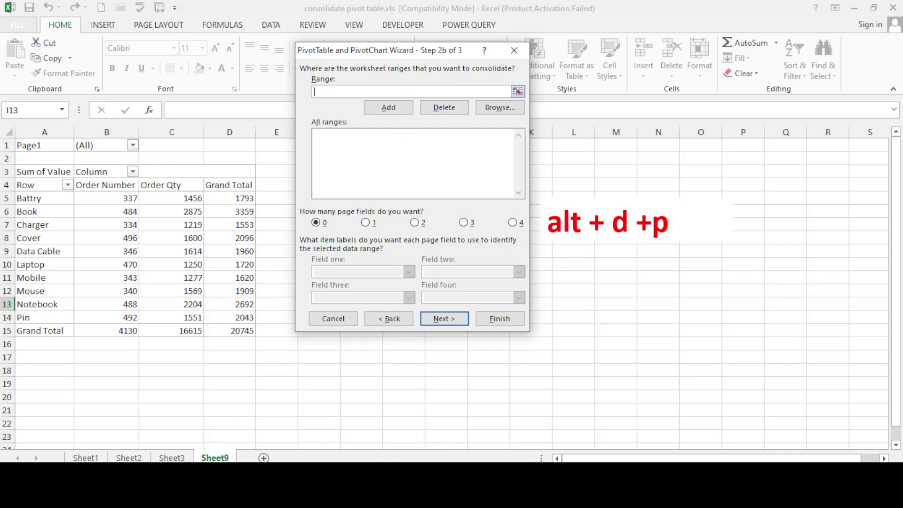
# Step: Add Sheet1's data A1:C11 and Sheet2's data table as consolidation ranges
pyautogui.click(85, 457)
pyautogui.moveTo(38, 144); pyautogui.dragTo(296, 389)
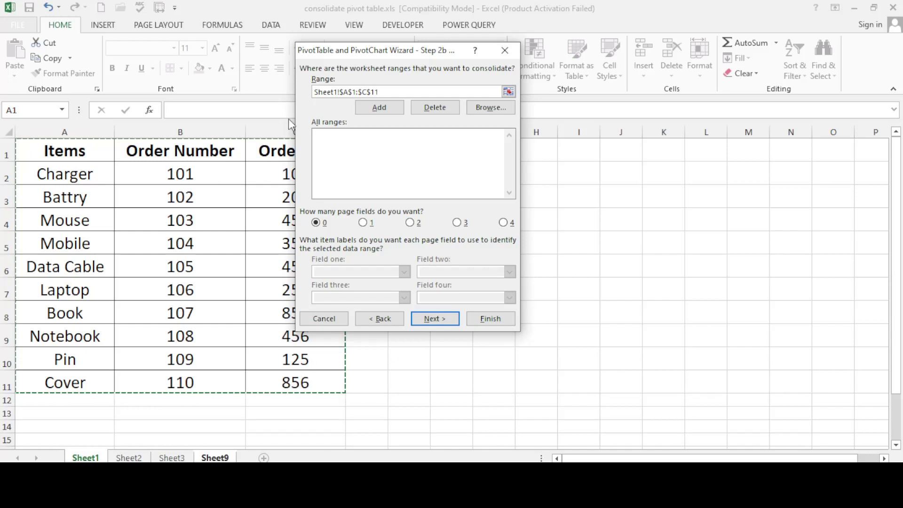
pyautogui.click(379, 107)
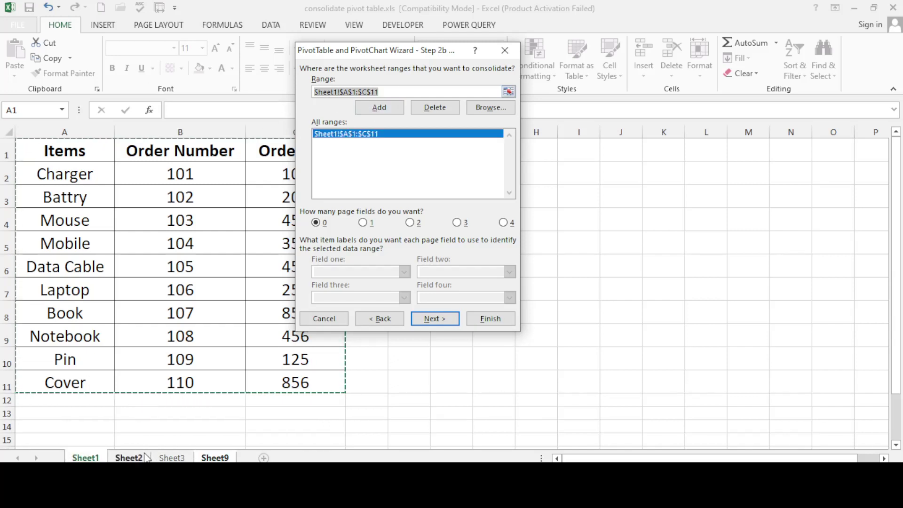
pyautogui.click(128, 457)
pyautogui.moveTo(61, 162)
pyautogui.mouseDown()
pyautogui.moveTo(319, 392)
pyautogui.moveTo(320, 407)
pyautogui.mouseUp()
pyautogui.click(370, 108)
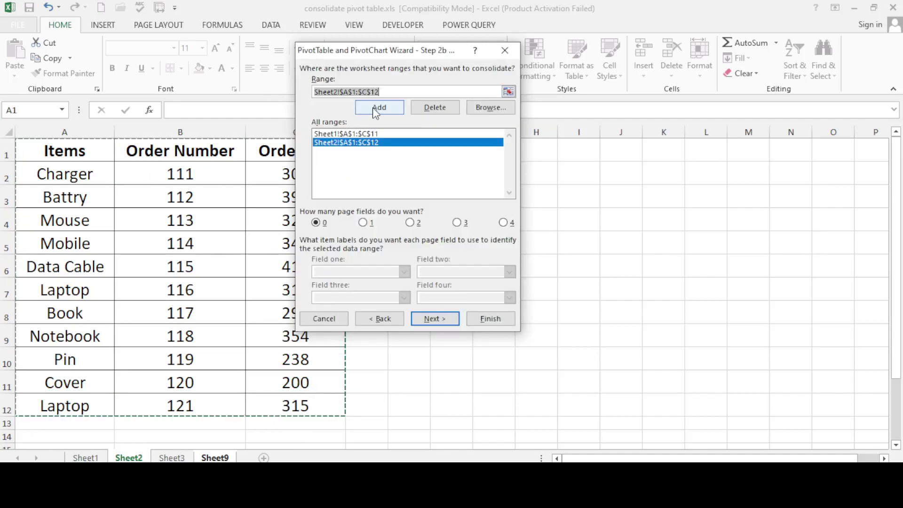
# Step: Add Sheet3!$A$1:$C$15 as the third range and choose 1 page field
pyautogui.click(169, 458)
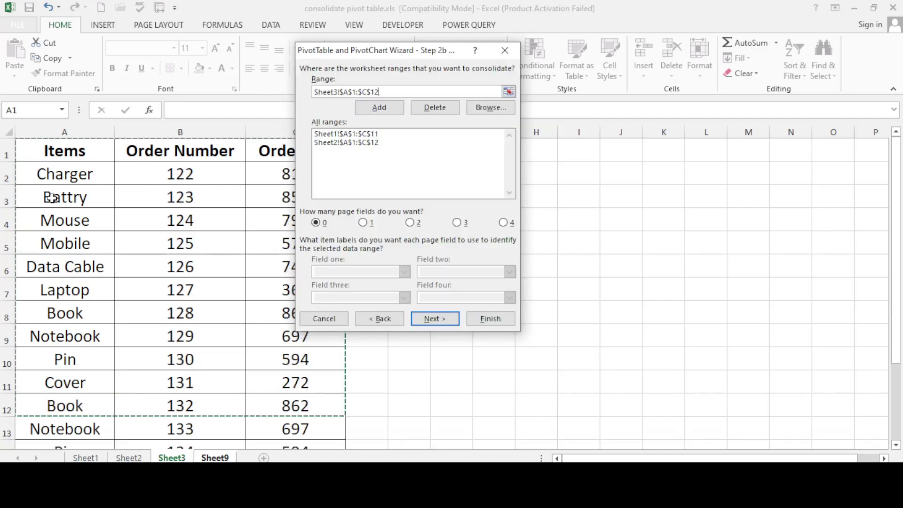
pyautogui.moveTo(66, 151)
pyautogui.mouseDown()
pyautogui.moveTo(258, 202)
pyautogui.moveTo(364, 424)
pyautogui.moveTo(287, 399)
pyautogui.mouseUp()
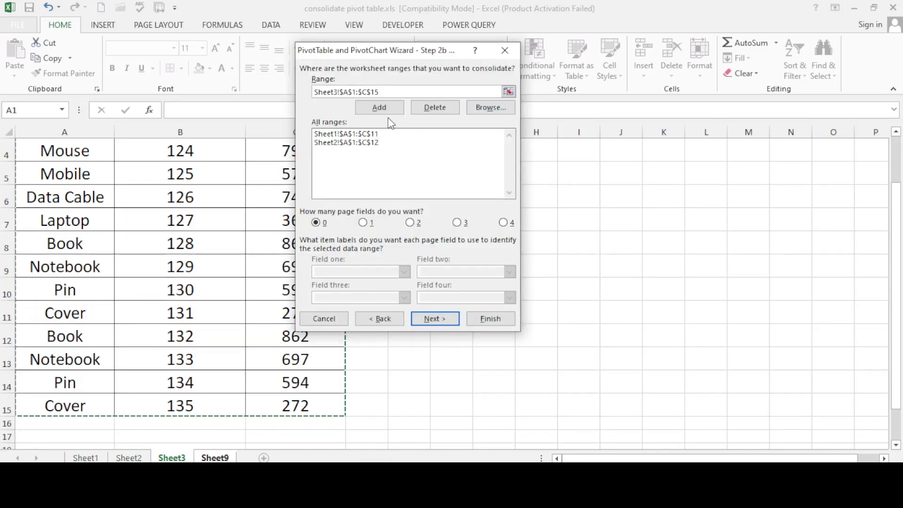
pyautogui.click(379, 108)
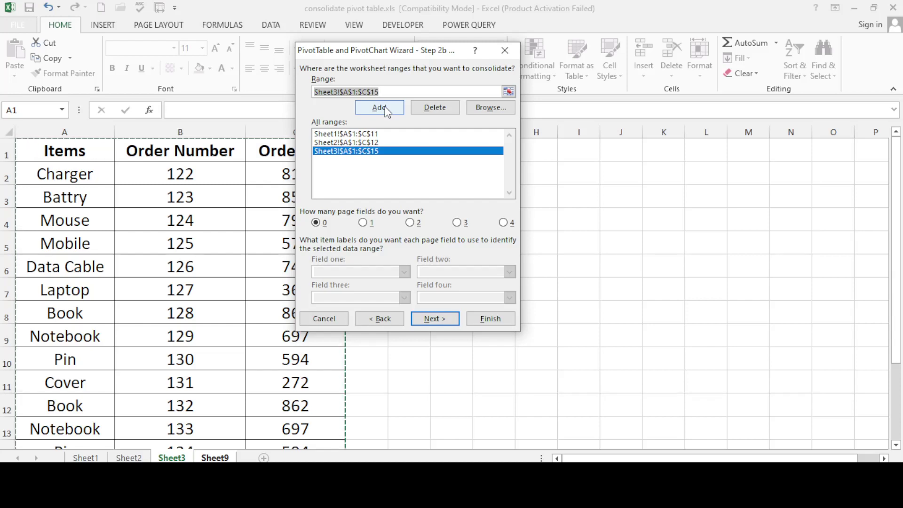
pyautogui.click(363, 223)
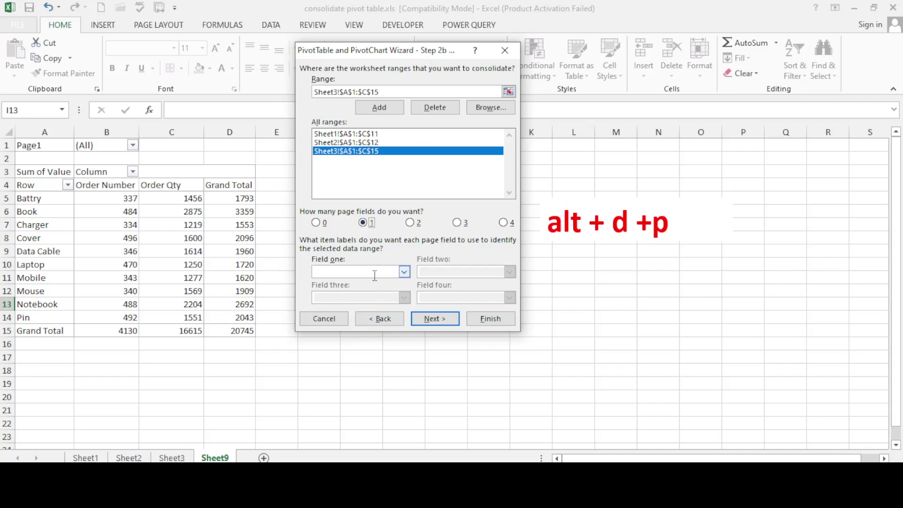
# Step: Label the three ranges sheet1, sheet2 and sheet3 in Field one, then advance to Step 3
pyautogui.click(342, 135)
pyautogui.click(362, 271)
pyautogui.write('sheet1')
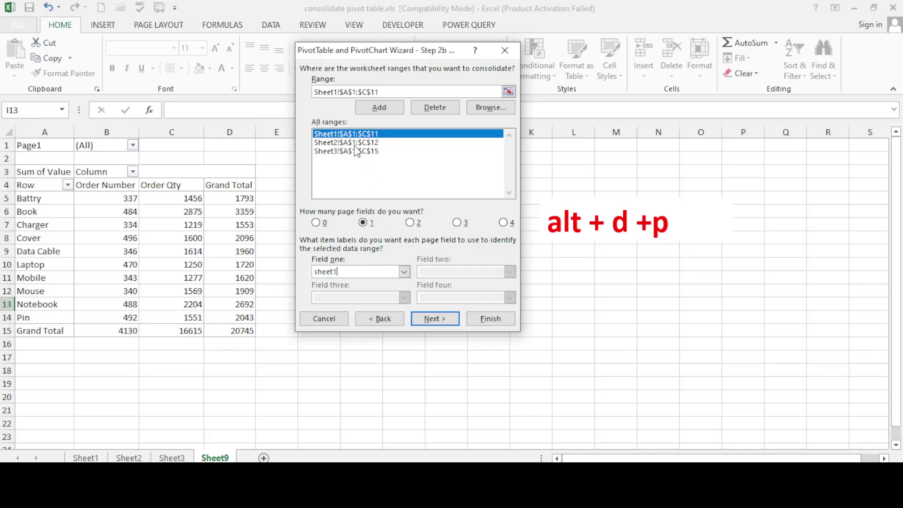
pyautogui.click(353, 142)
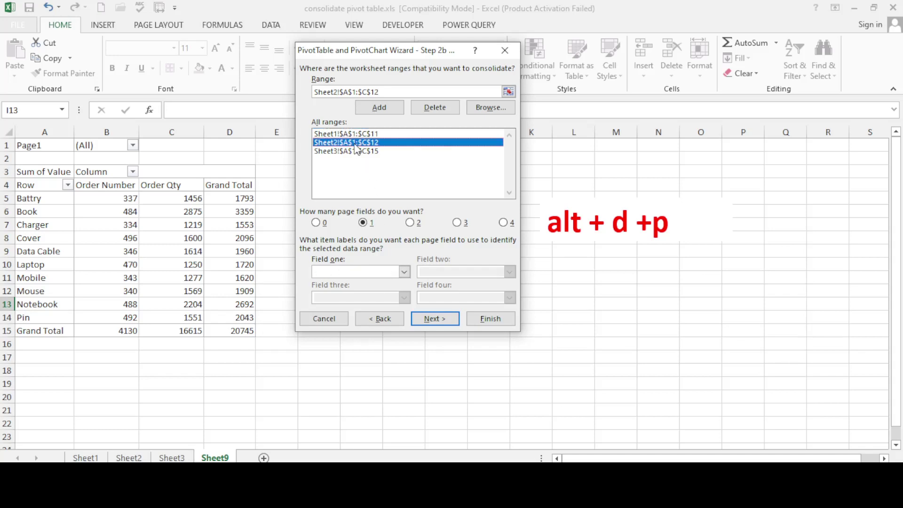
pyautogui.click(368, 271)
pyautogui.write('sheet2')
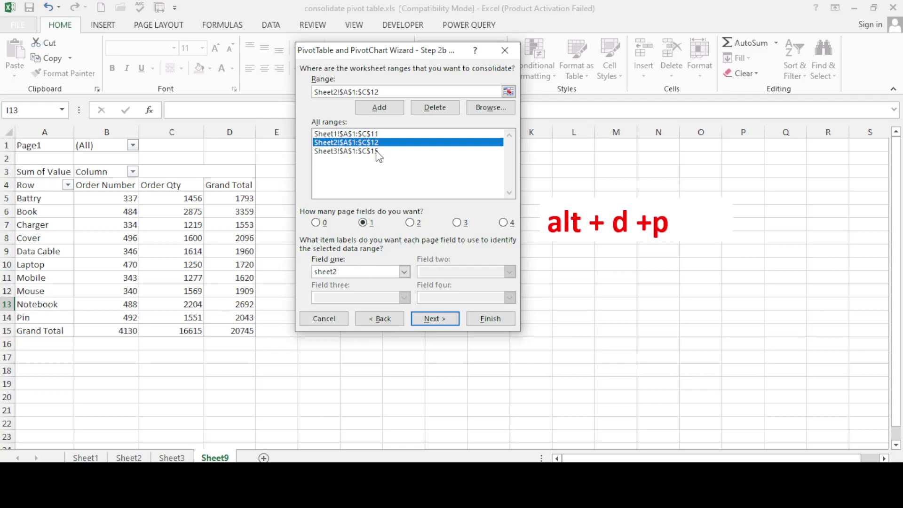
pyautogui.click(378, 151)
pyautogui.write('3')
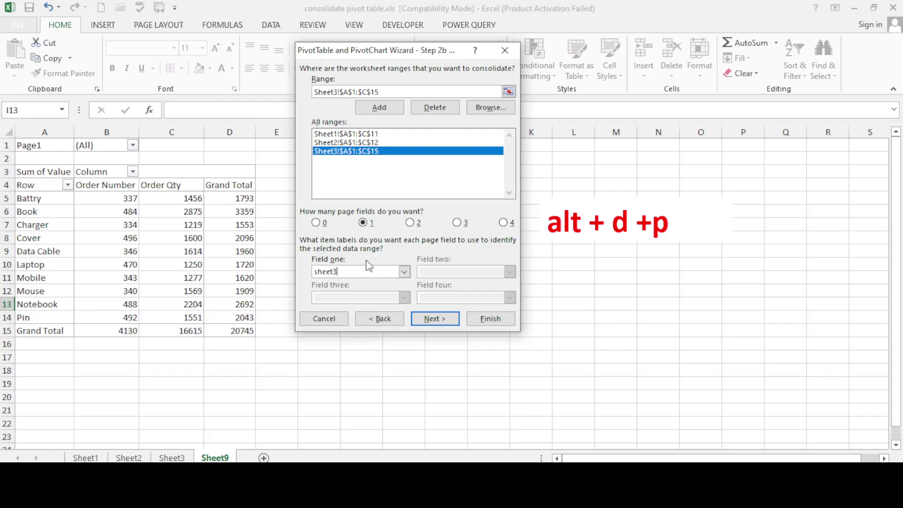
pyautogui.click(446, 320)
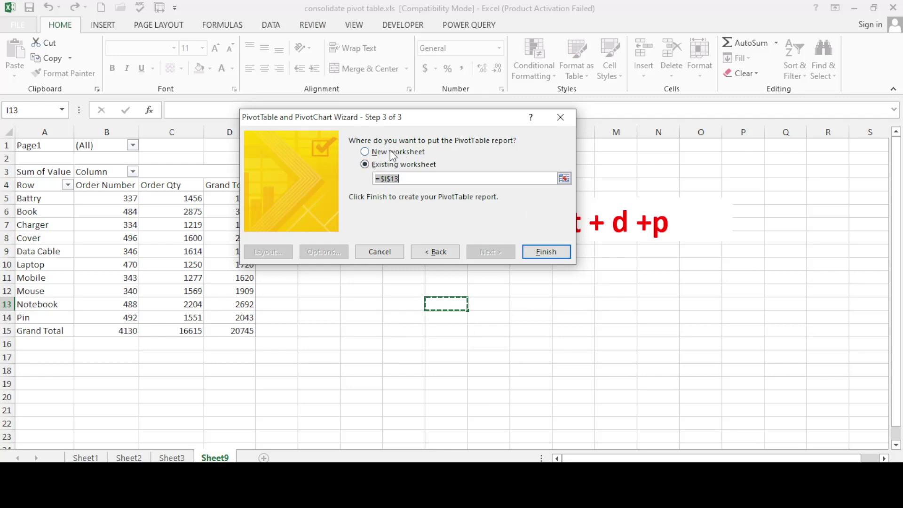
# Step: Place the PivotTable on a New worksheet and finish, producing Sheet10 with Grand Total 20745
pyautogui.click(367, 151)
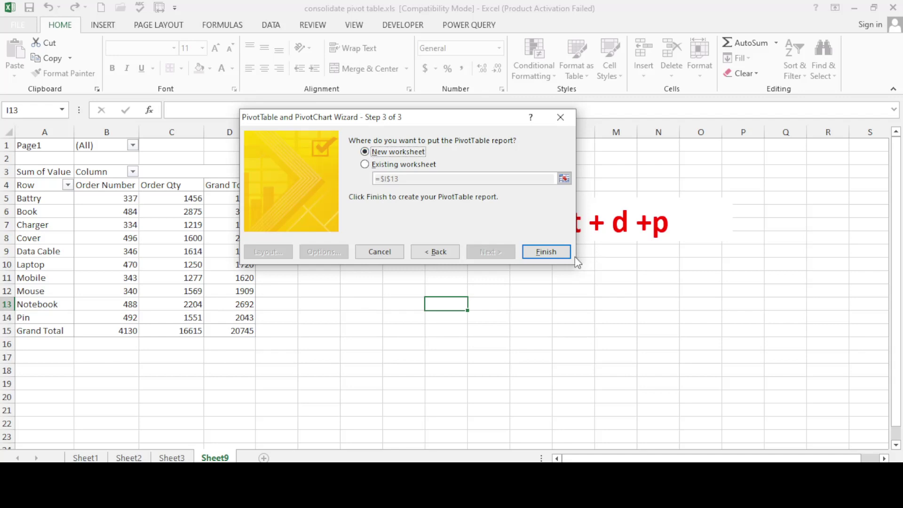
pyautogui.click(554, 253)
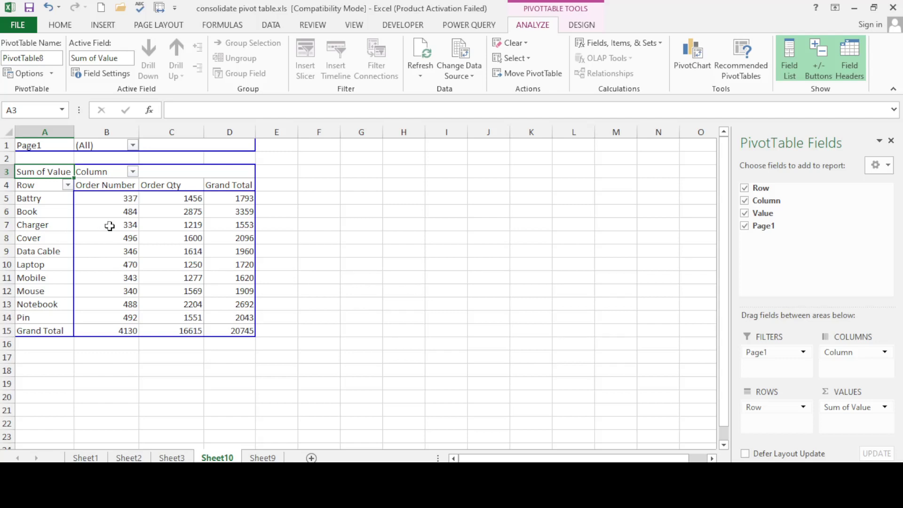
# Step: Filter the Sheet10 pivot's Page1 field in B1 to sheet1
pyautogui.click(239, 280)
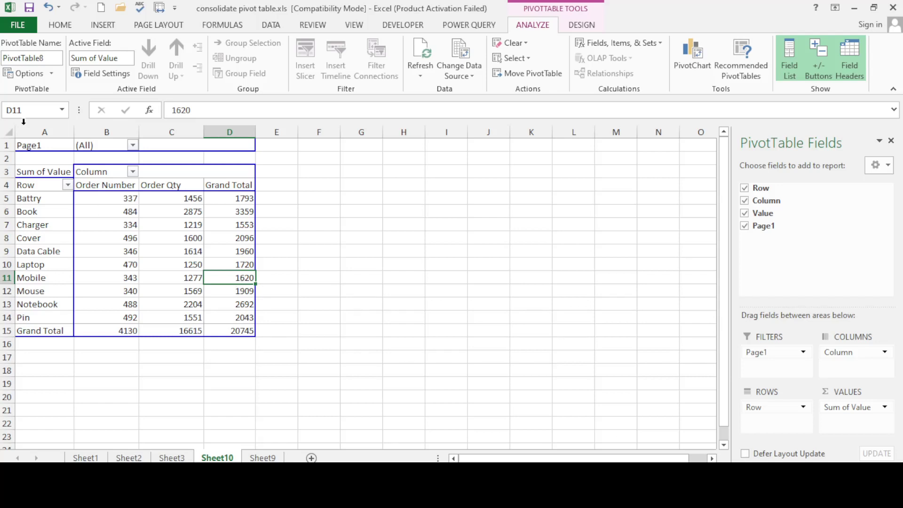
pyautogui.click(47, 147)
pyautogui.click(106, 146)
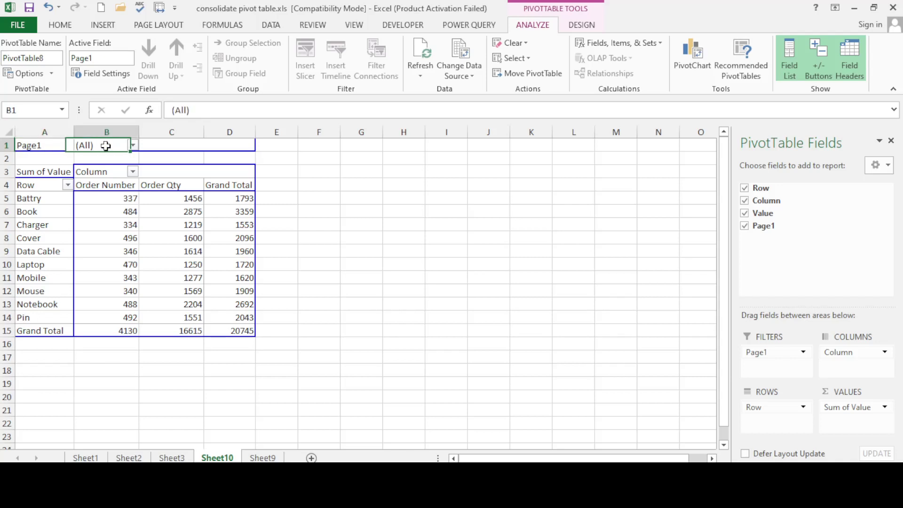
pyautogui.click(133, 145)
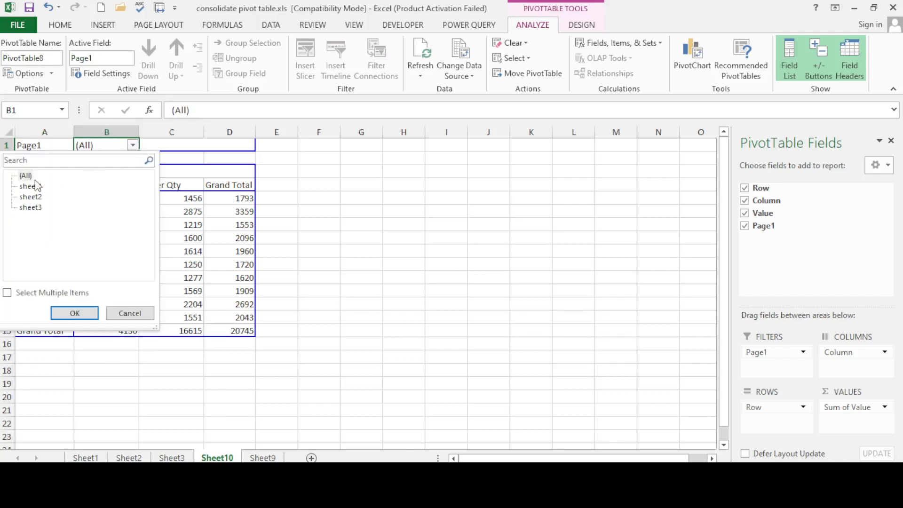
pyautogui.click(31, 208)
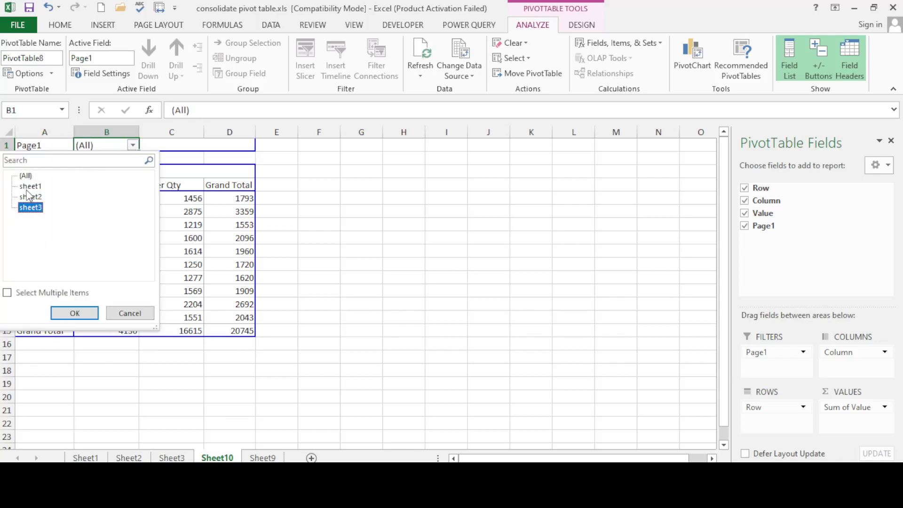
pyautogui.click(31, 186)
pyautogui.click(74, 313)
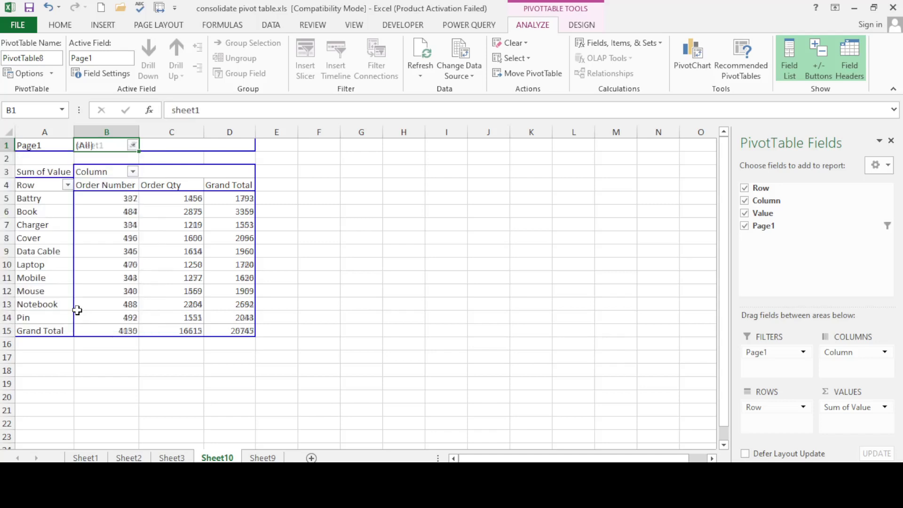
# Step: Change the Page1 filter to sheet3, giving a Grand Total of 10804
pyautogui.click(294, 282)
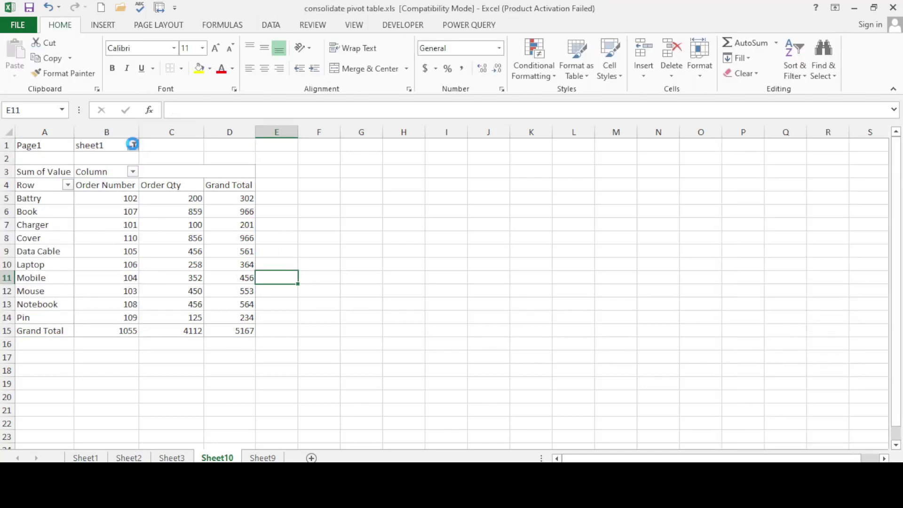
pyautogui.click(133, 145)
pyautogui.click(32, 208)
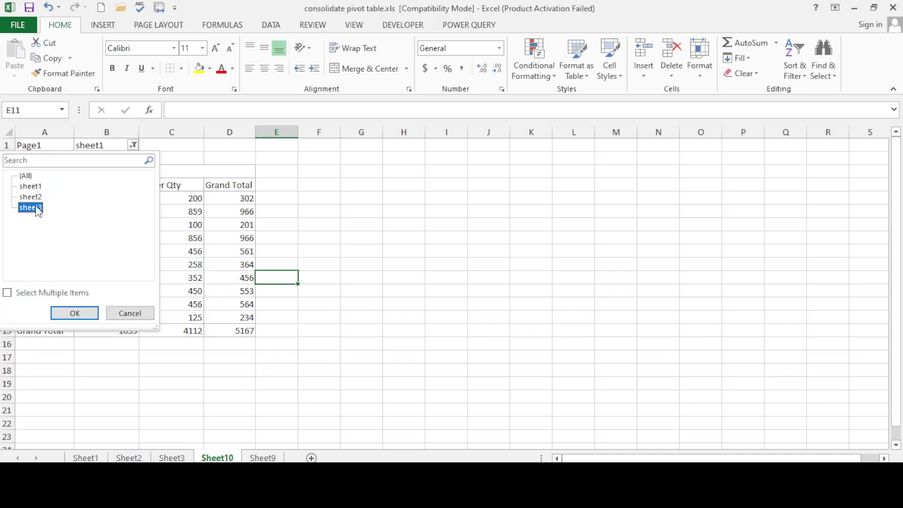
pyautogui.click(83, 314)
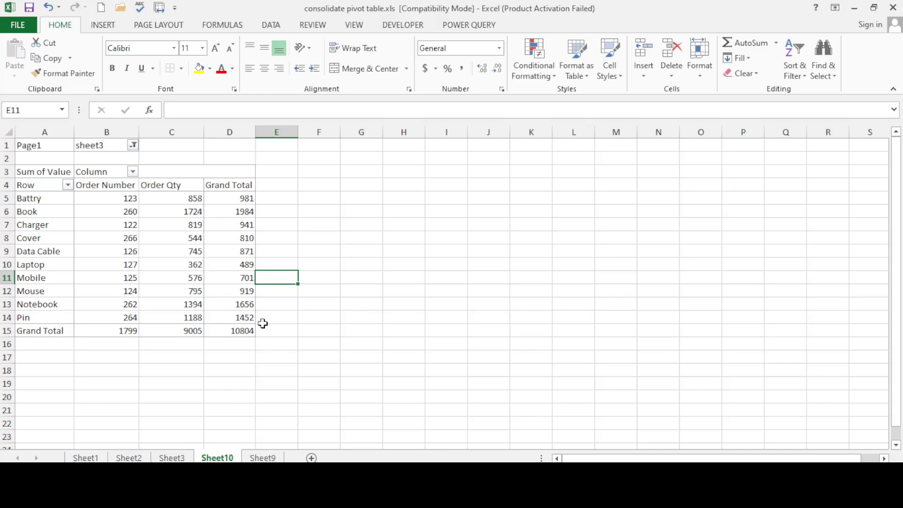
pyautogui.click(392, 294)
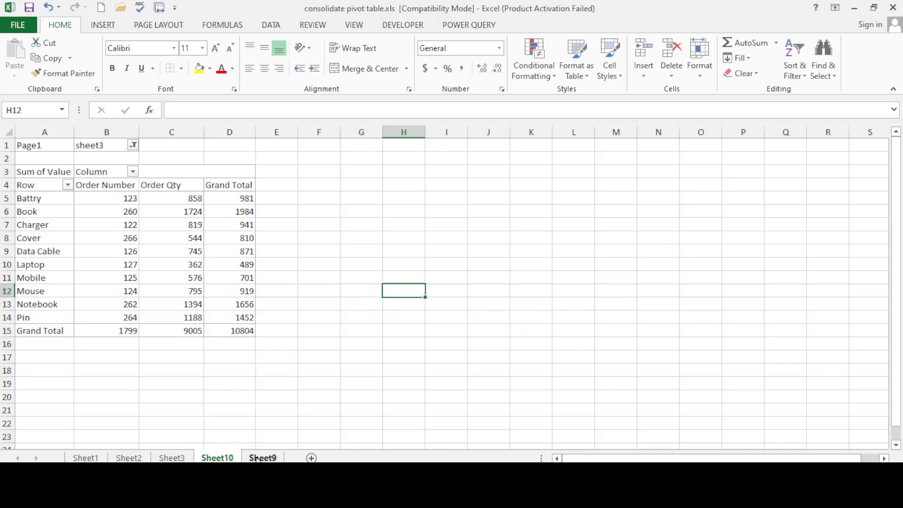
# Step: Inspect Sheet9's page filter items Item1–Item3, cancel to keep (All), and return to Sheet10
pyautogui.click(257, 458)
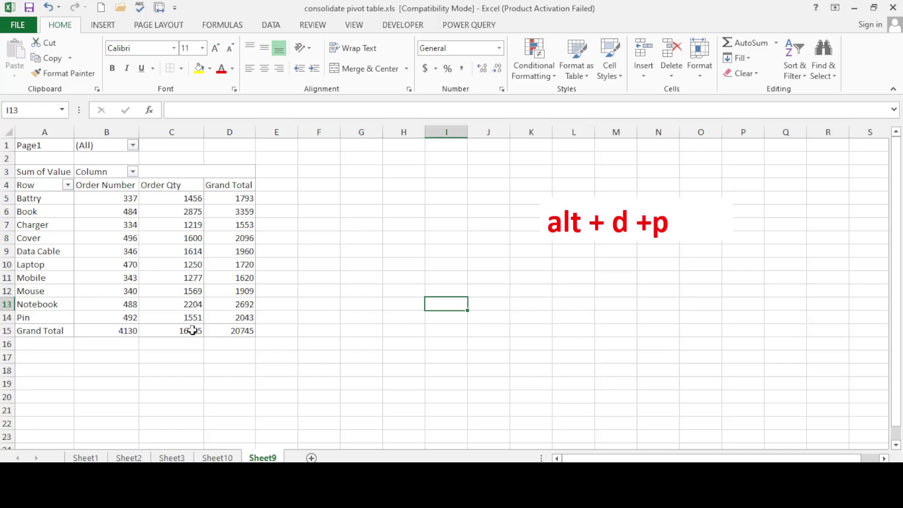
pyautogui.click(128, 145)
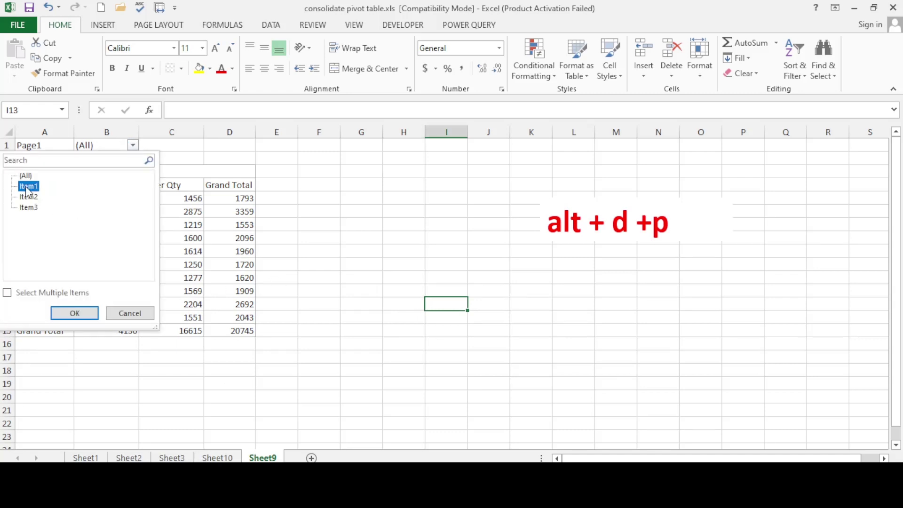
pyautogui.click(29, 208)
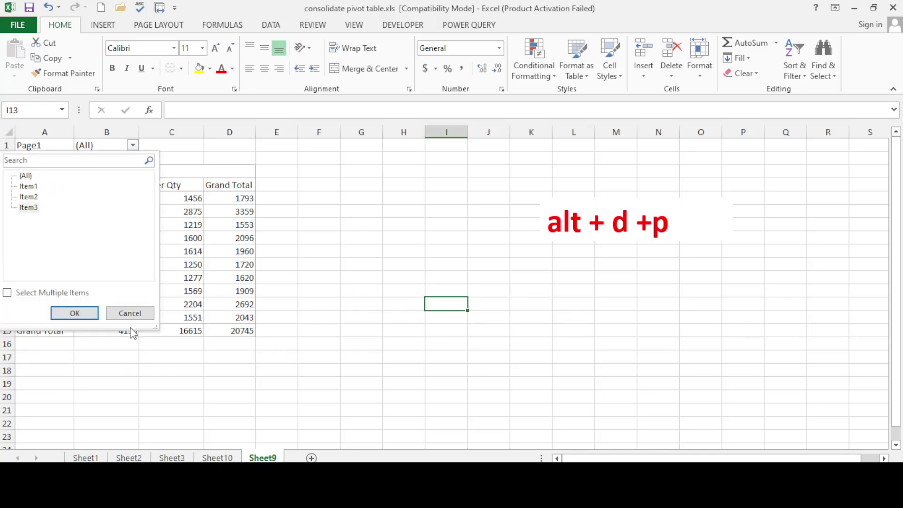
pyautogui.click(130, 313)
pyautogui.click(291, 266)
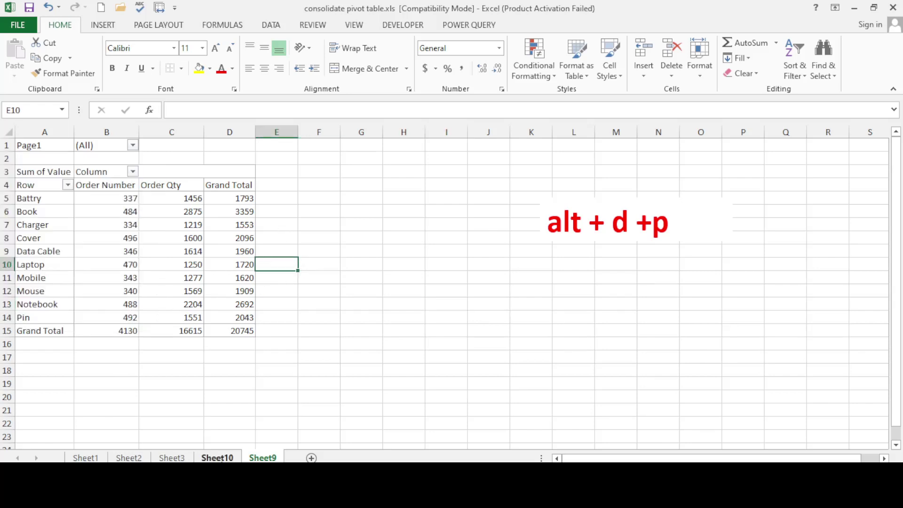
pyautogui.click(220, 458)
# Step: Glance at Sheet2 and Sheet3, then select the Laptop and Mobile Order Qty values on Sheet10
pyautogui.click(301, 294)
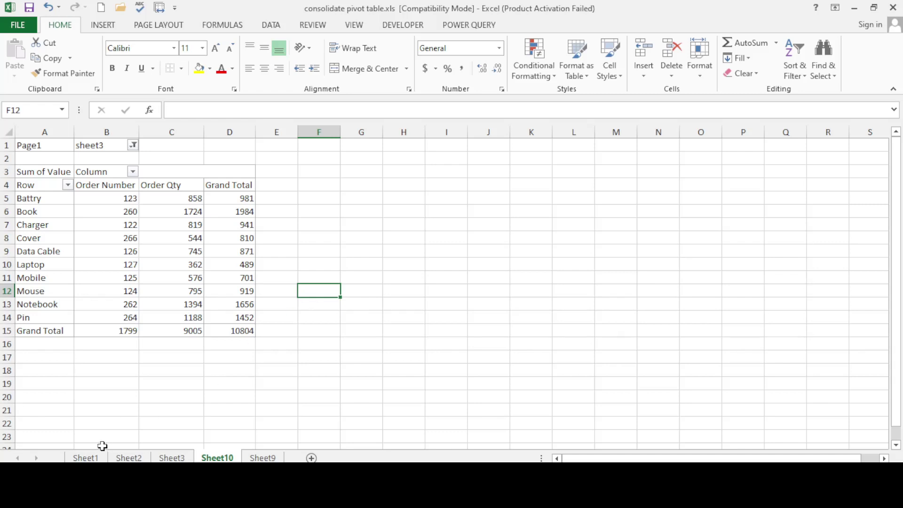
pyautogui.click(128, 457)
pyautogui.click(171, 457)
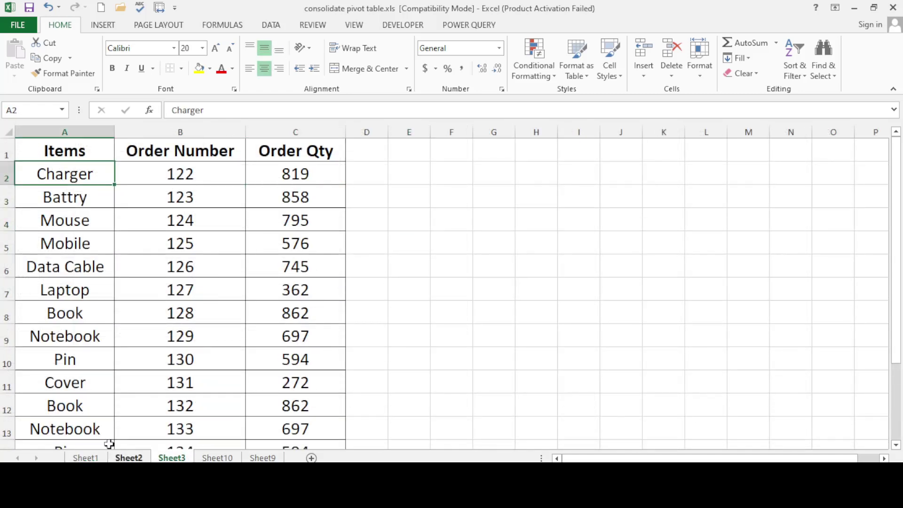
pyautogui.click(217, 458)
pyautogui.moveTo(182, 268); pyautogui.dragTo(176, 279)
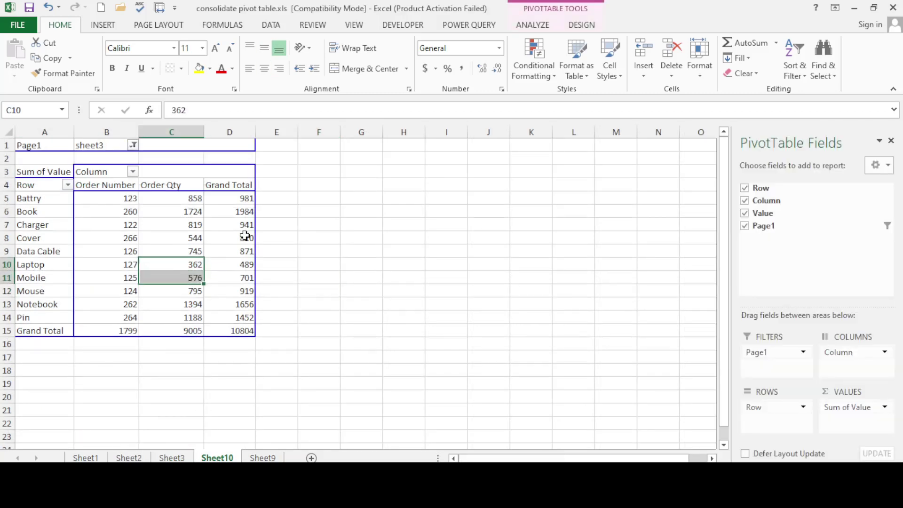
pyautogui.moveTo(245, 235); pyautogui.dragTo(328, 245)
pyautogui.click(351, 277)
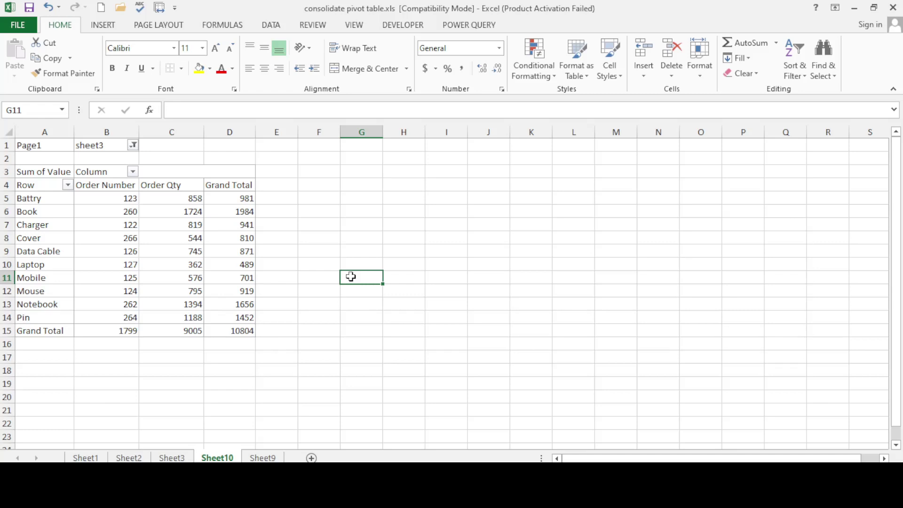
# Step: Cycle through the Sheet1, Sheet2 and Sheet3 source tables several times to compare them
pyautogui.click(85, 458)
pyautogui.click(129, 457)
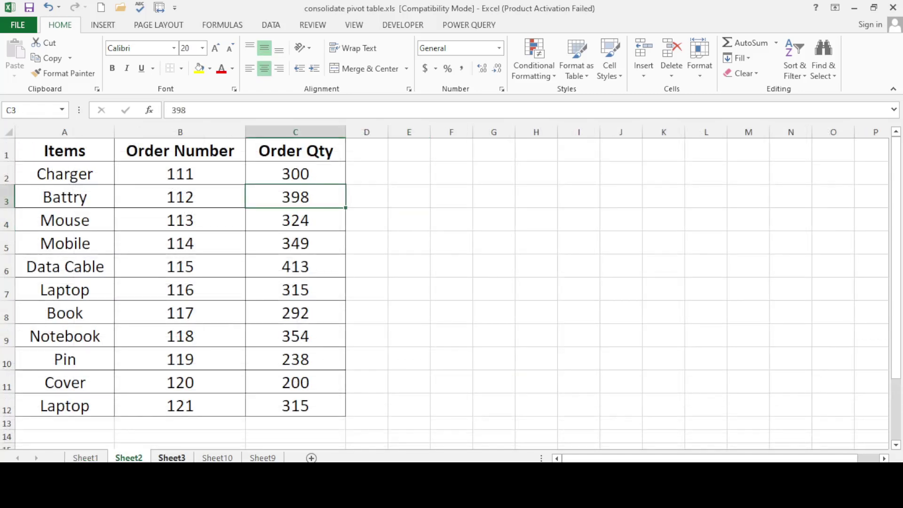
pyautogui.click(172, 457)
pyautogui.click(85, 457)
pyautogui.click(128, 458)
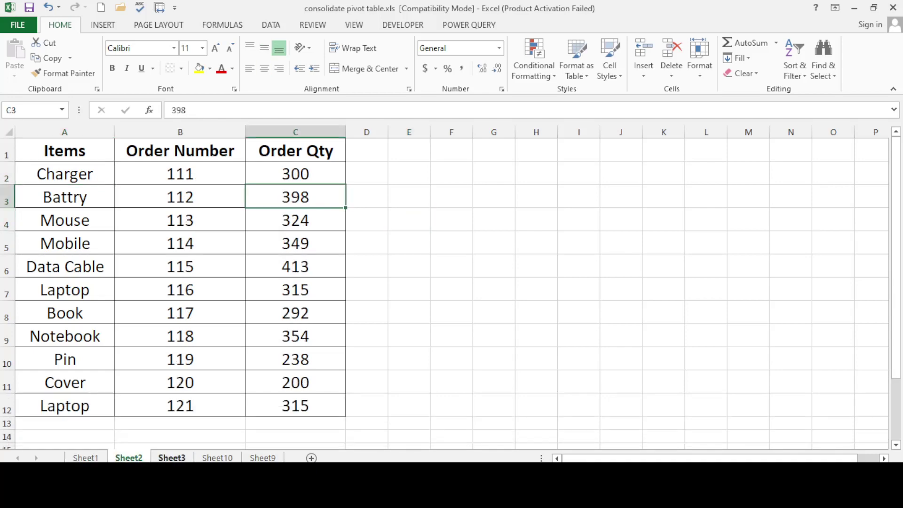
pyautogui.click(178, 458)
pyautogui.click(86, 458)
pyautogui.click(128, 457)
pyautogui.click(172, 458)
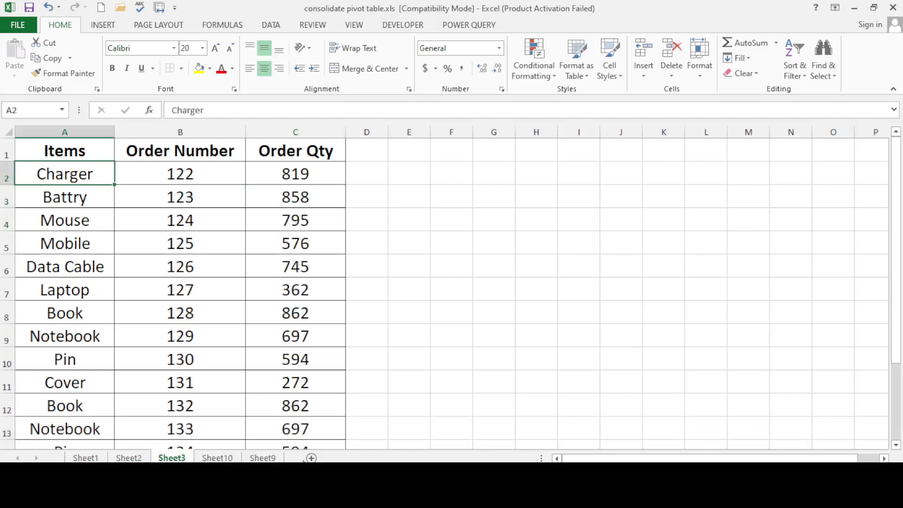
# Step: Insert blank Sheet11, review Sheet3, Sheet2 and Sheet1's Items table, then return to Sheet10
pyautogui.click(311, 457)
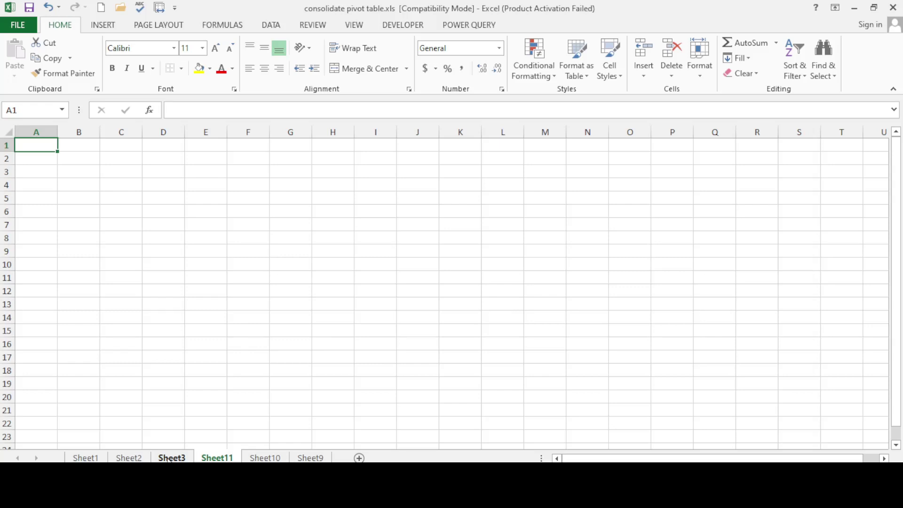
pyautogui.click(171, 457)
pyautogui.click(128, 457)
pyautogui.click(85, 457)
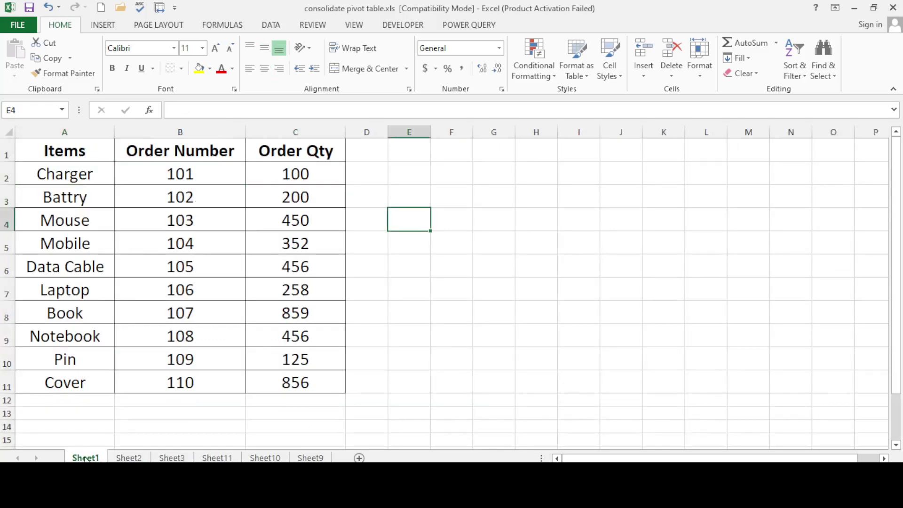
pyautogui.scroll(-3, 164, 377)
pyautogui.scroll(3, 157, 411)
pyautogui.click(265, 457)
# Step: Reset the Page1 filter to (All): Order Number 4130, Order Qty 16615, Grand Total 20745
pyautogui.moveTo(384, 346); pyautogui.dragTo(384, 359)
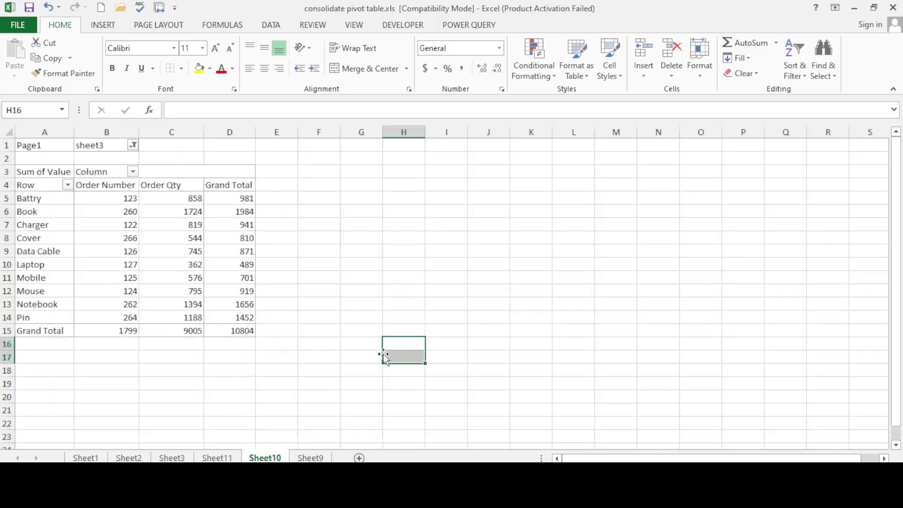
pyautogui.click(236, 335)
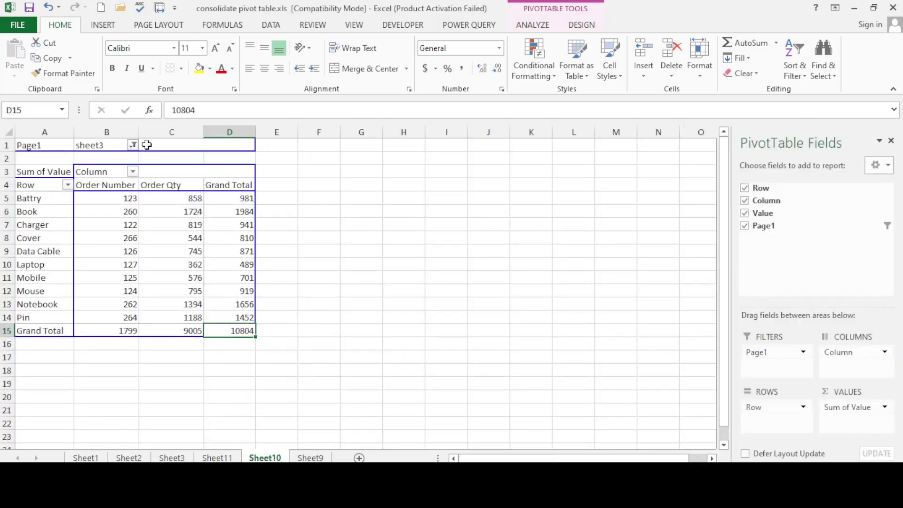
pyautogui.click(133, 145)
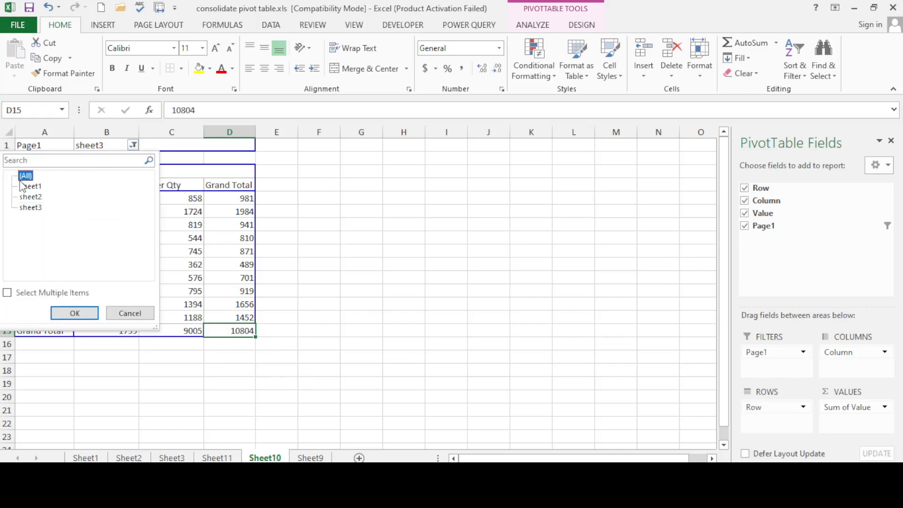
pyautogui.click(84, 314)
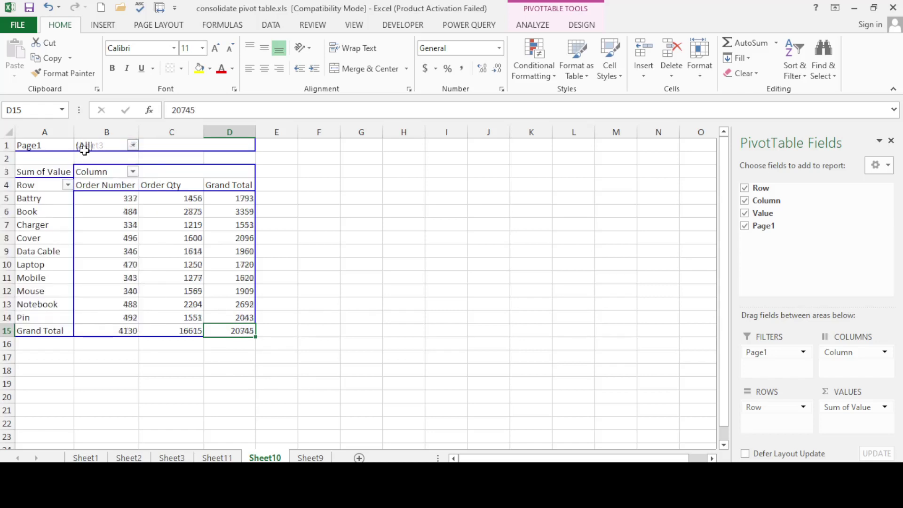
pyautogui.click(406, 306)
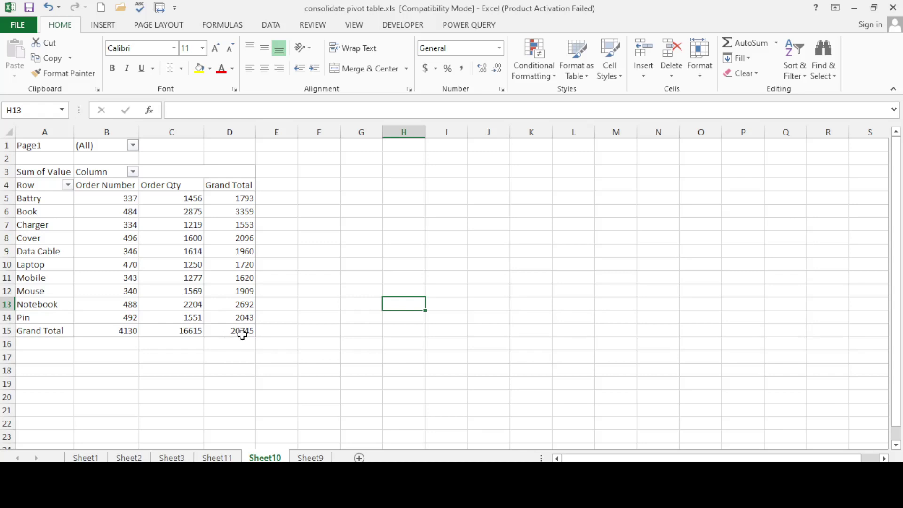
pyautogui.click(235, 332)
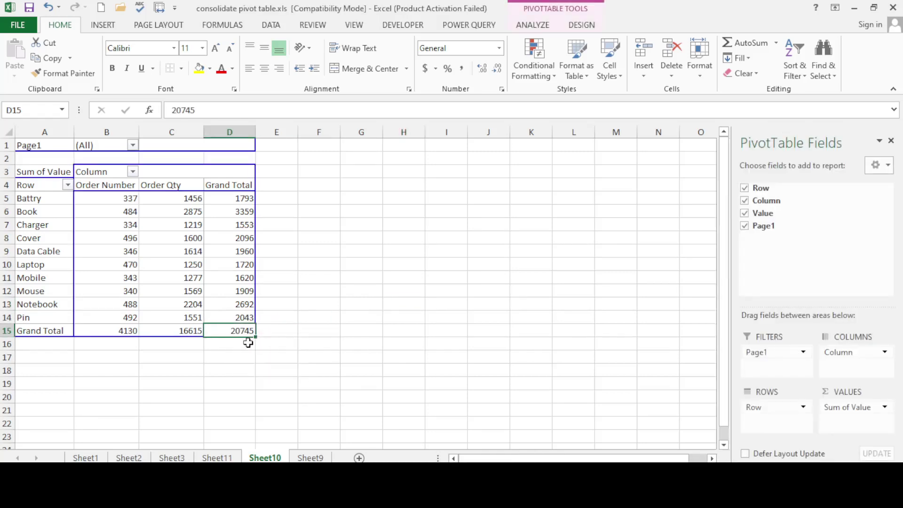
# Step: Double-click Grand Total D15 to create the Sheet12 detail listing and scroll through its rows
pyautogui.doubleClick(243, 331)
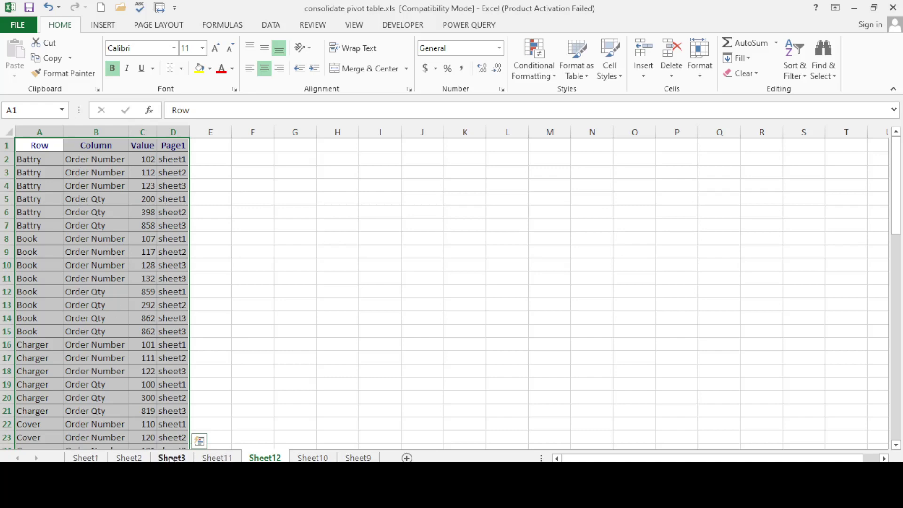
pyautogui.scroll(-11, 97, 287)
pyautogui.scroll(-6, 97, 287)
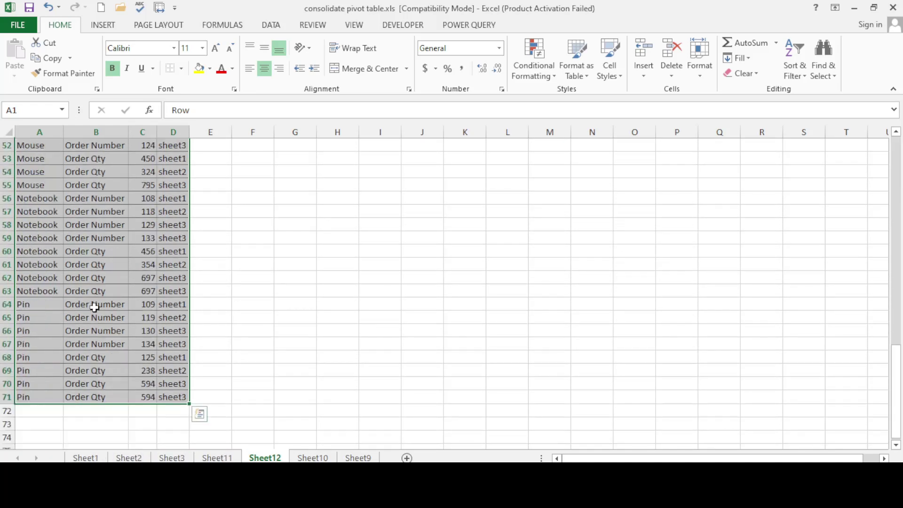
pyautogui.scroll(-5, 93, 305)
pyautogui.scroll(2, 95, 315)
pyautogui.scroll(1, 95, 311)
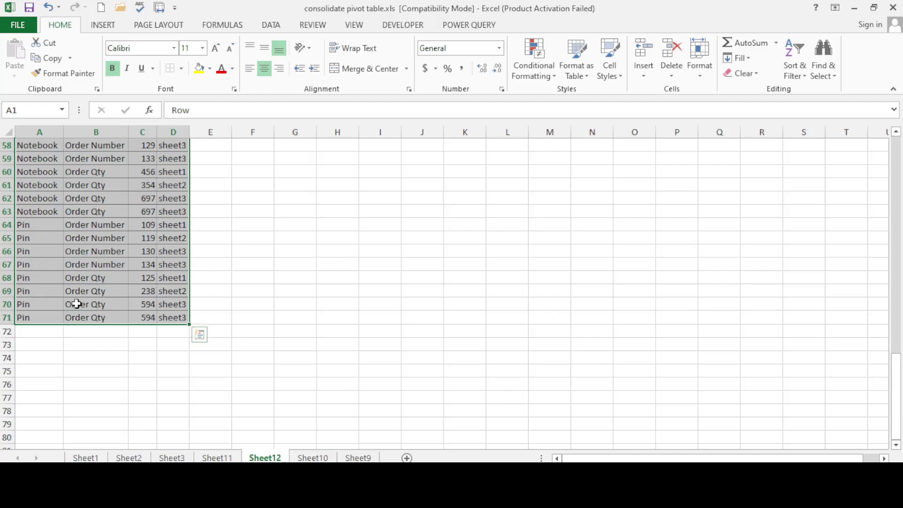
pyautogui.scroll(1, 144, 275)
pyautogui.scroll(9, 158, 274)
pyautogui.scroll(9, 159, 274)
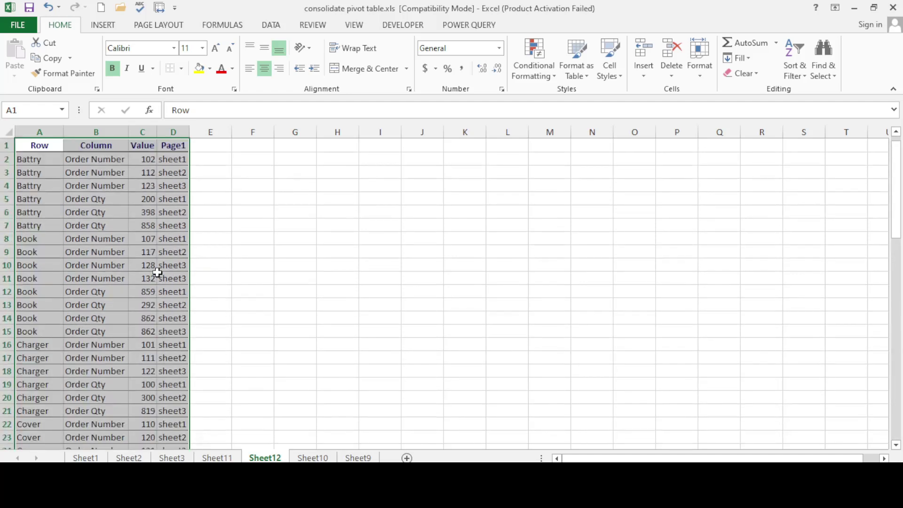
pyautogui.click(281, 212)
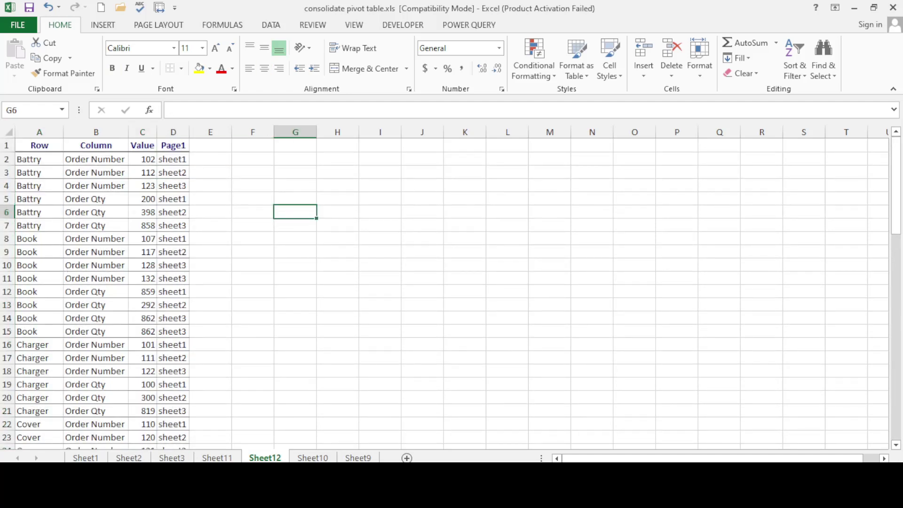
# Step: Browse Sheet2, Sheet3, Sheet11, Sheet9 and Sheet10, ending back on the Sheet12 detail
pyautogui.click(129, 457)
pyautogui.click(172, 458)
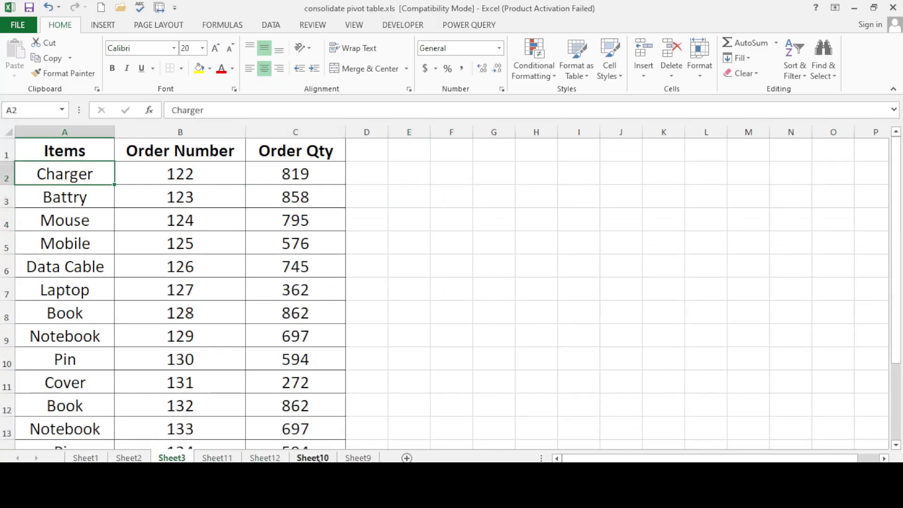
pyautogui.click(205, 457)
pyautogui.click(358, 457)
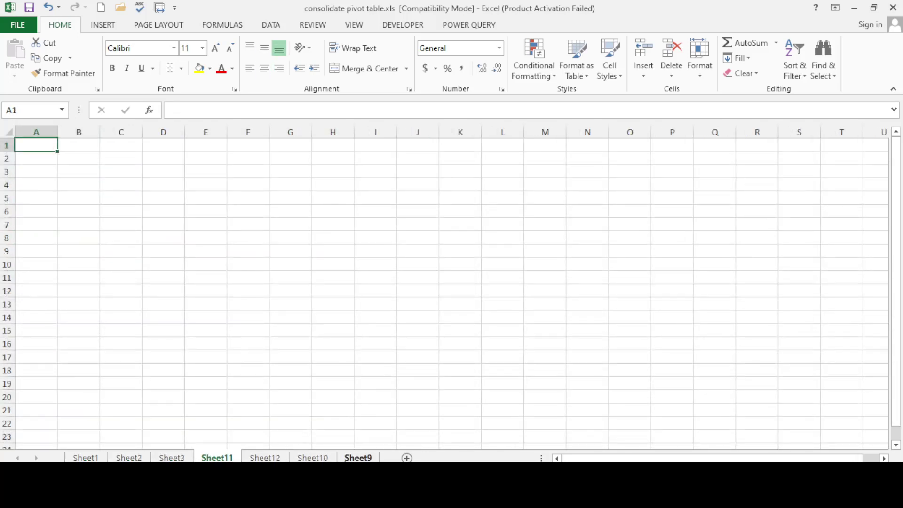
pyautogui.click(312, 457)
pyautogui.click(281, 458)
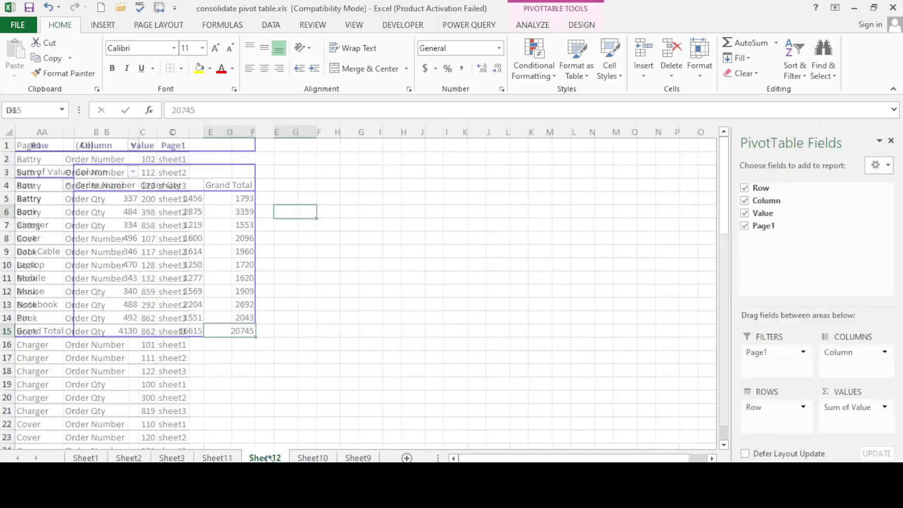
pyautogui.click(216, 457)
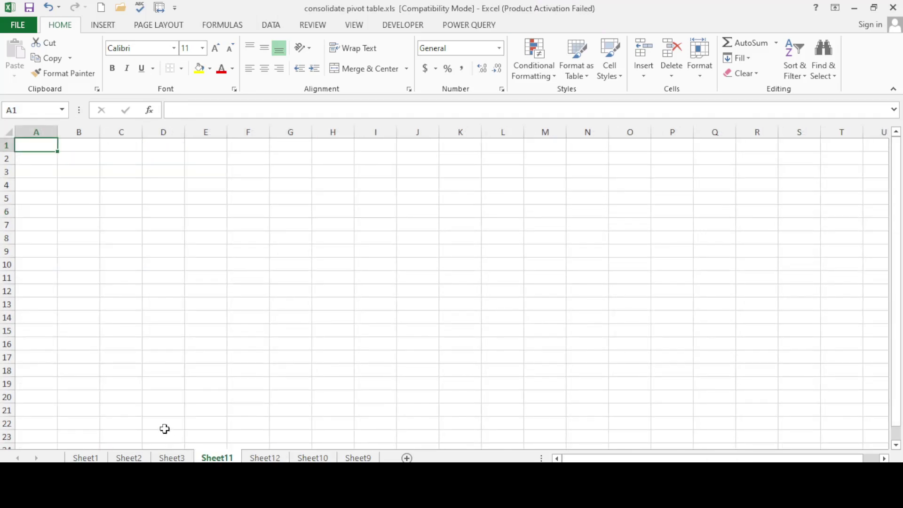
pyautogui.scroll(-10, 163, 428)
pyautogui.scroll(10, 163, 428)
pyautogui.click(265, 458)
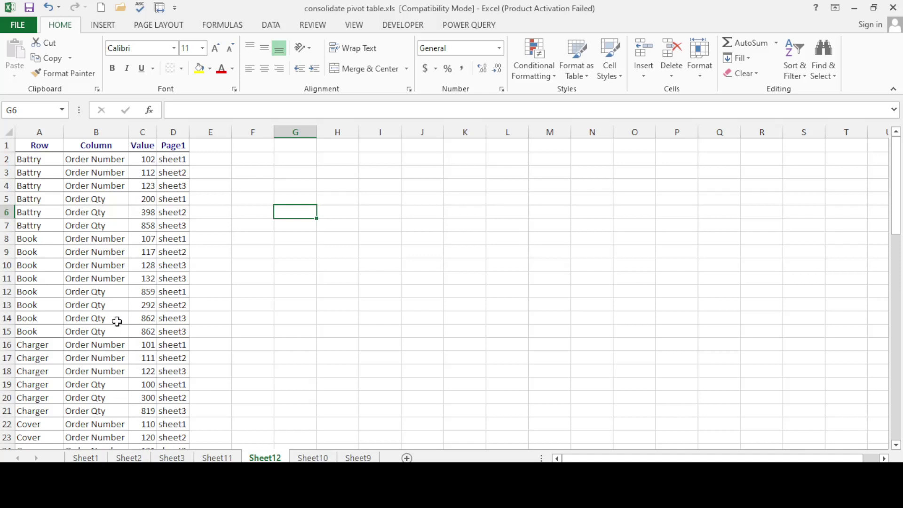
# Step: Check the detail rows' Page1 source sheets, then return to Sheet10's Laptop Order Qty 1250
pyautogui.click(87, 188)
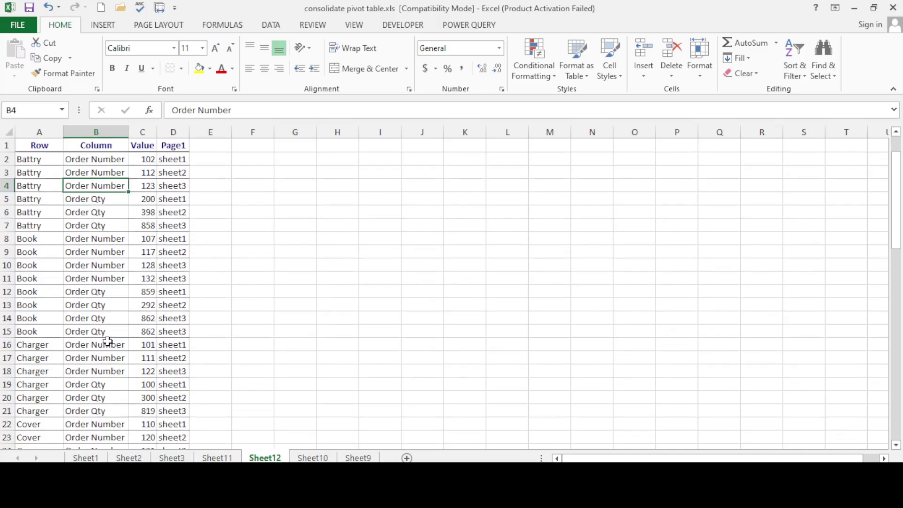
pyautogui.click(174, 172)
pyautogui.click(180, 187)
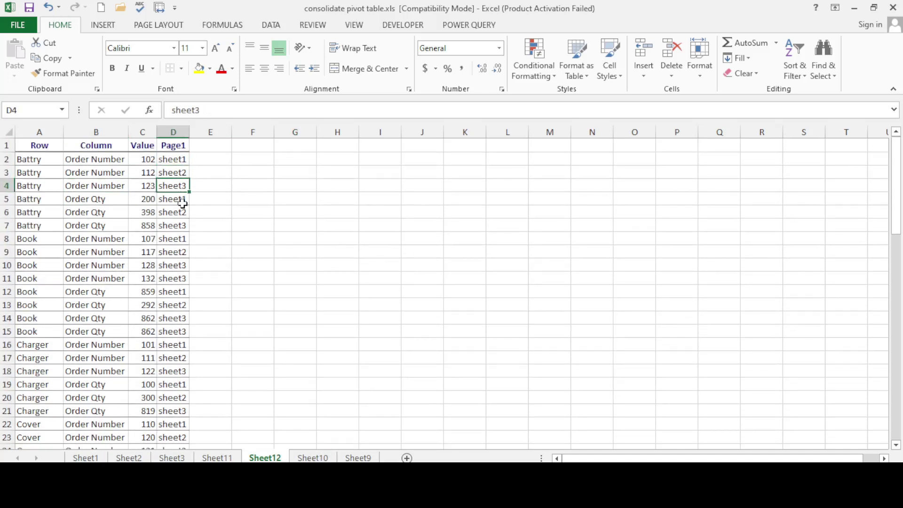
pyautogui.click(174, 212)
pyautogui.click(172, 292)
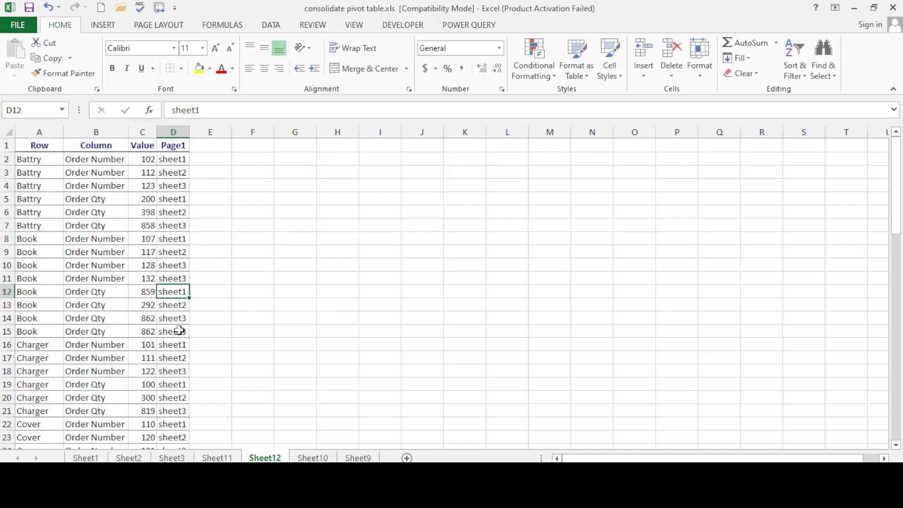
pyautogui.click(319, 289)
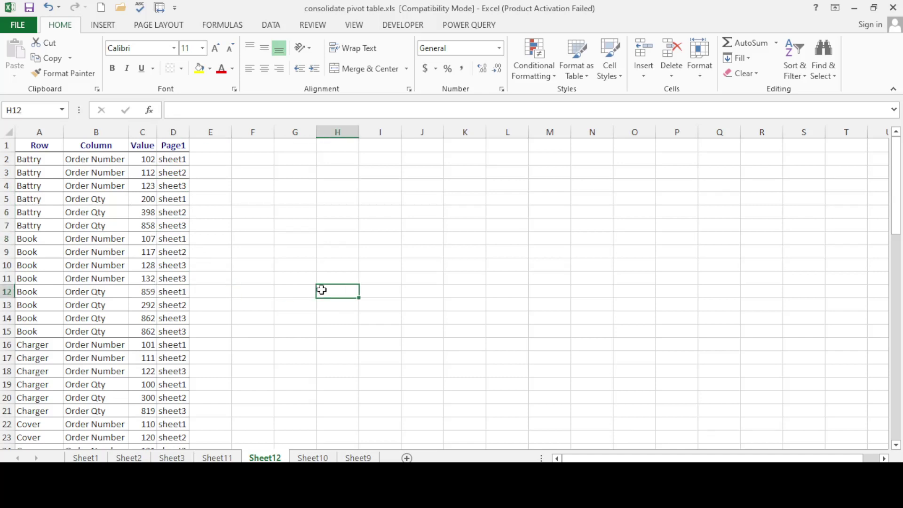
pyautogui.click(313, 457)
pyautogui.click(184, 262)
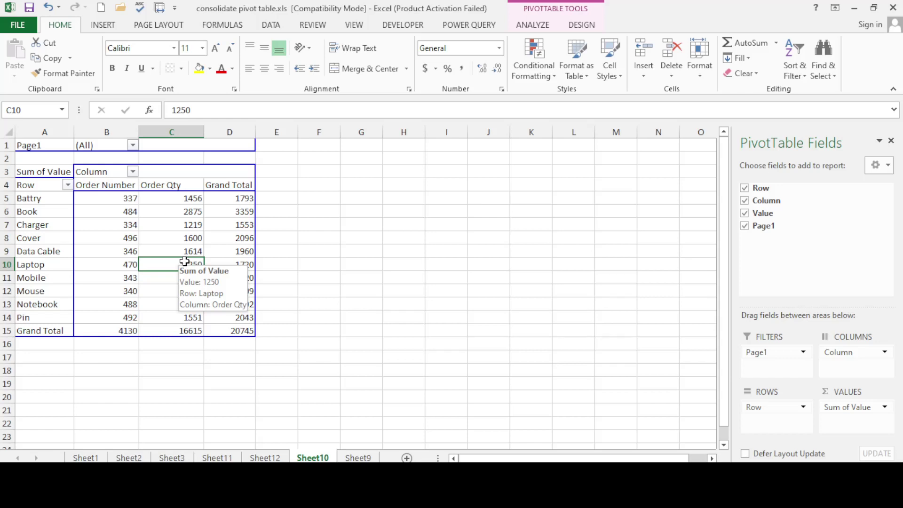
pyautogui.click(334, 319)
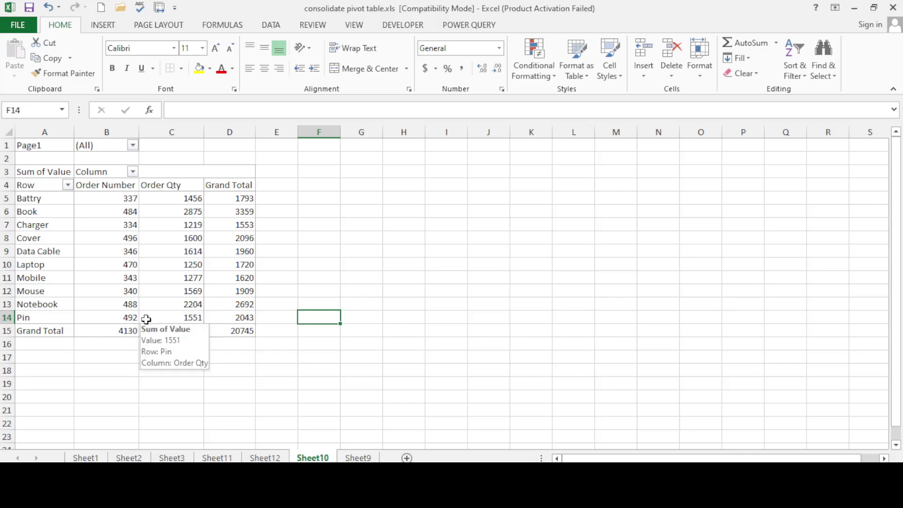
pyautogui.click(115, 358)
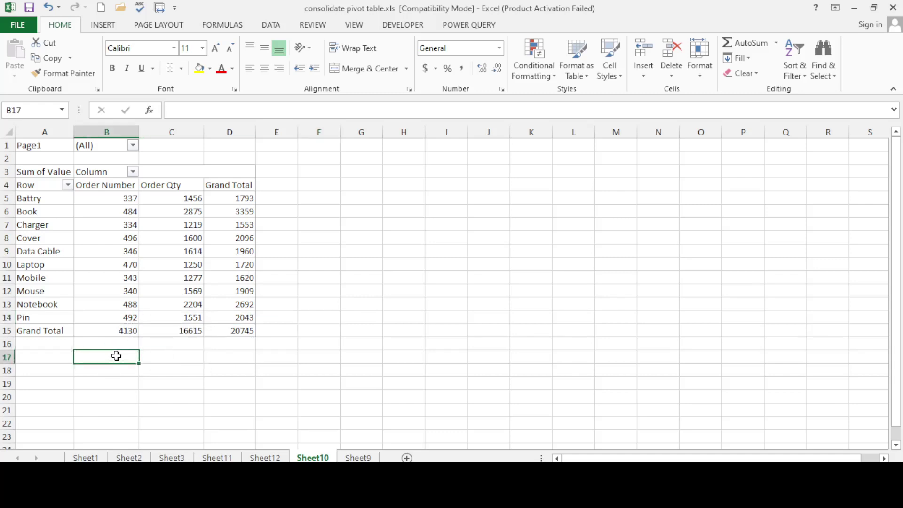
pyautogui.click(296, 301)
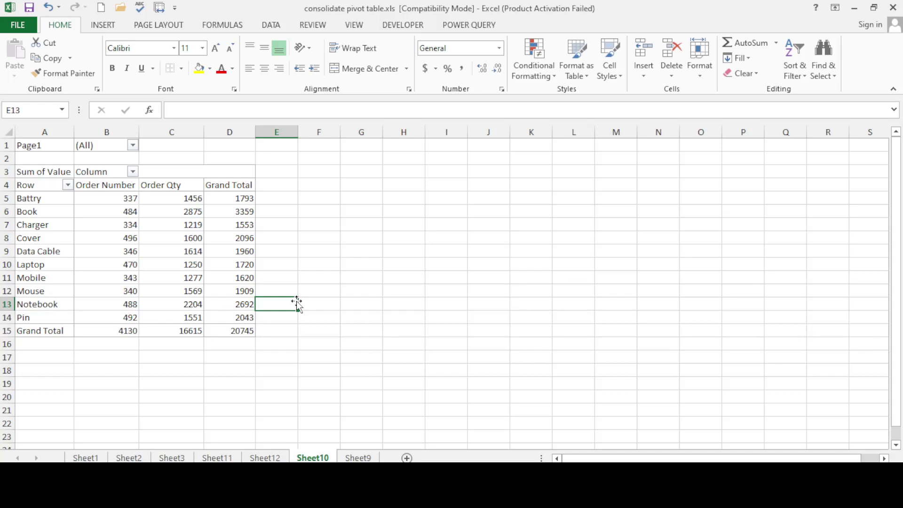
pyautogui.click(221, 265)
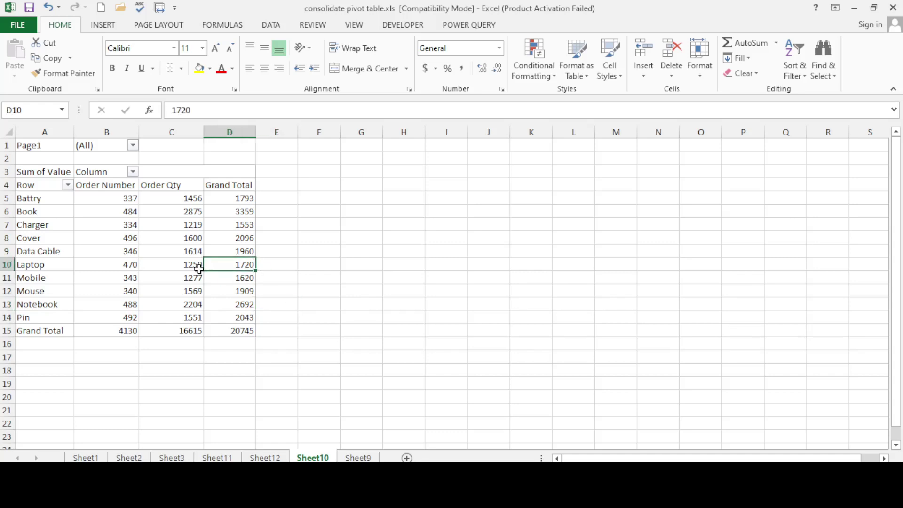
pyautogui.click(102, 249)
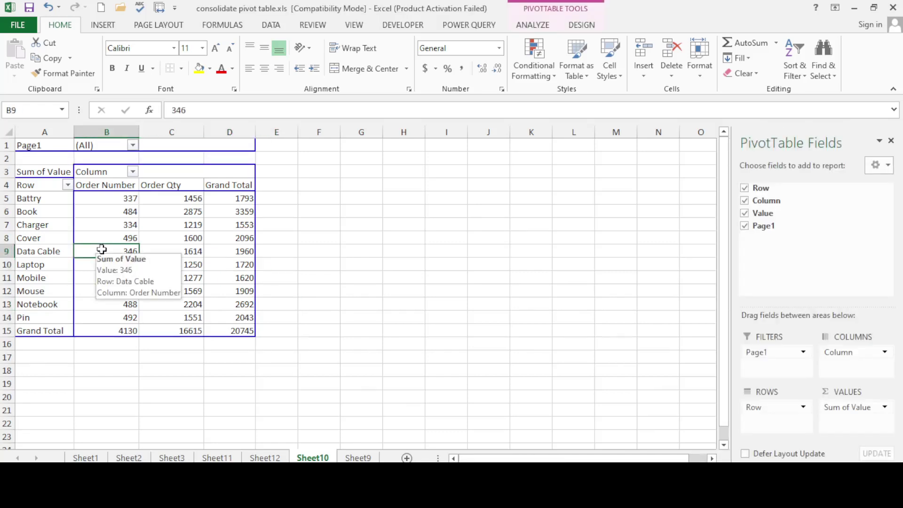